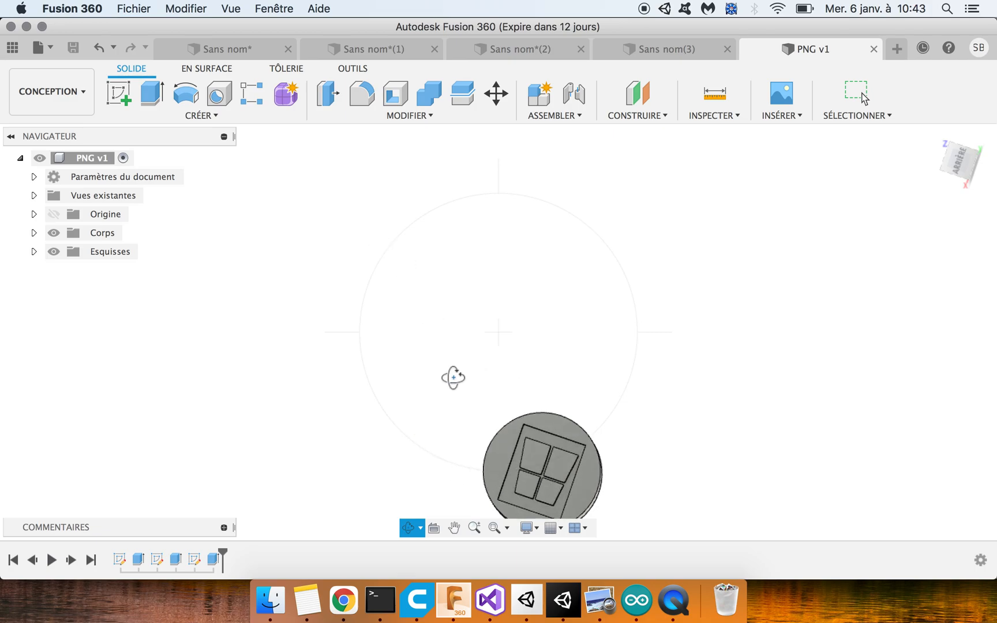
pyautogui.moveTo(588, 434); pyautogui.dragTo(387, 218)
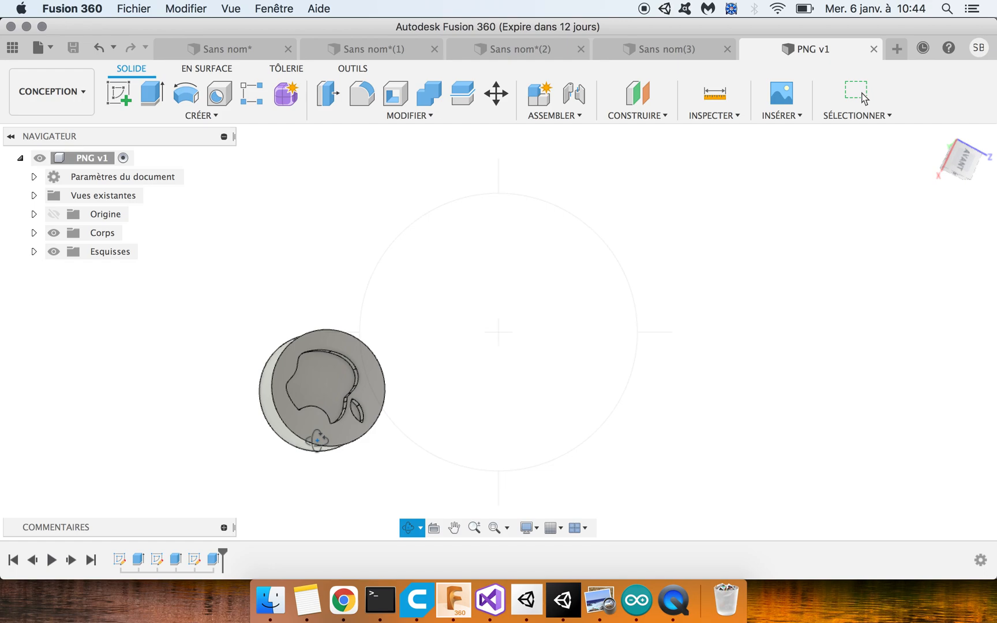
pyautogui.moveTo(311, 374); pyautogui.dragTo(268, 280)
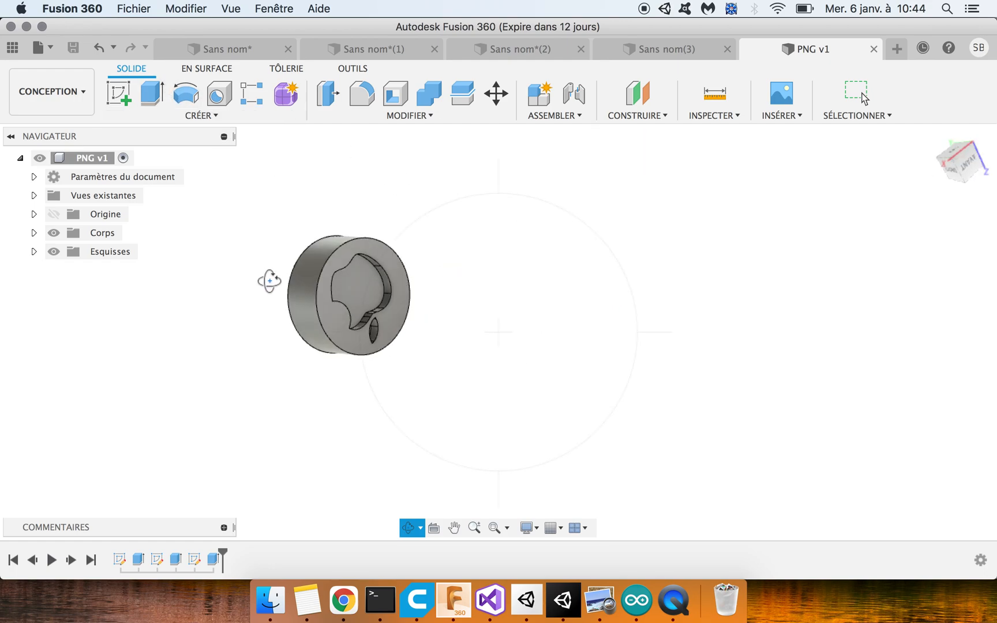
# Step: Create a new design and start a sketch on the horizontal origin plane
pyautogui.click(132, 8)
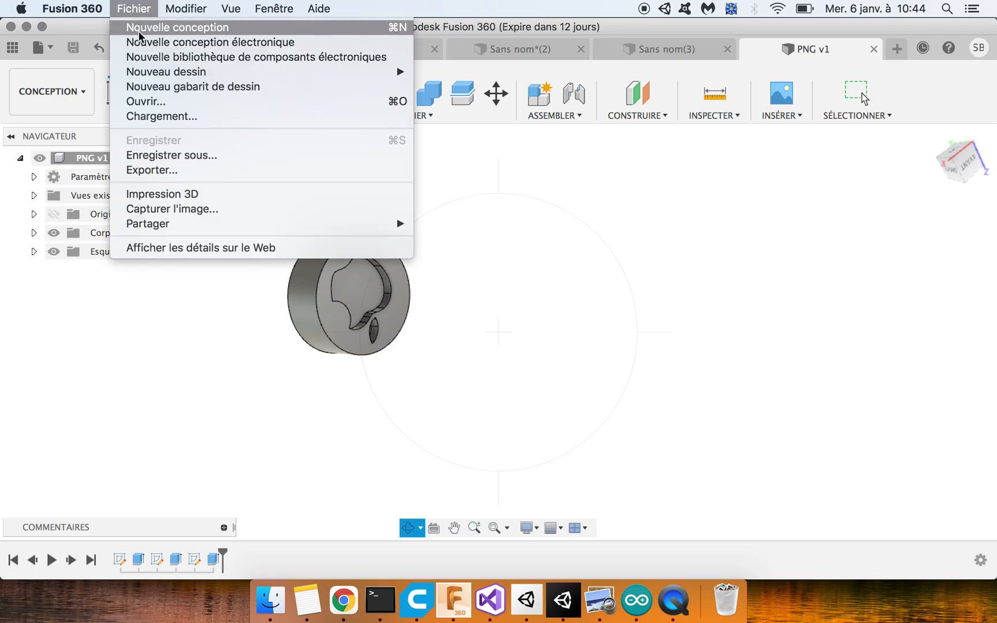
pyautogui.click(139, 29)
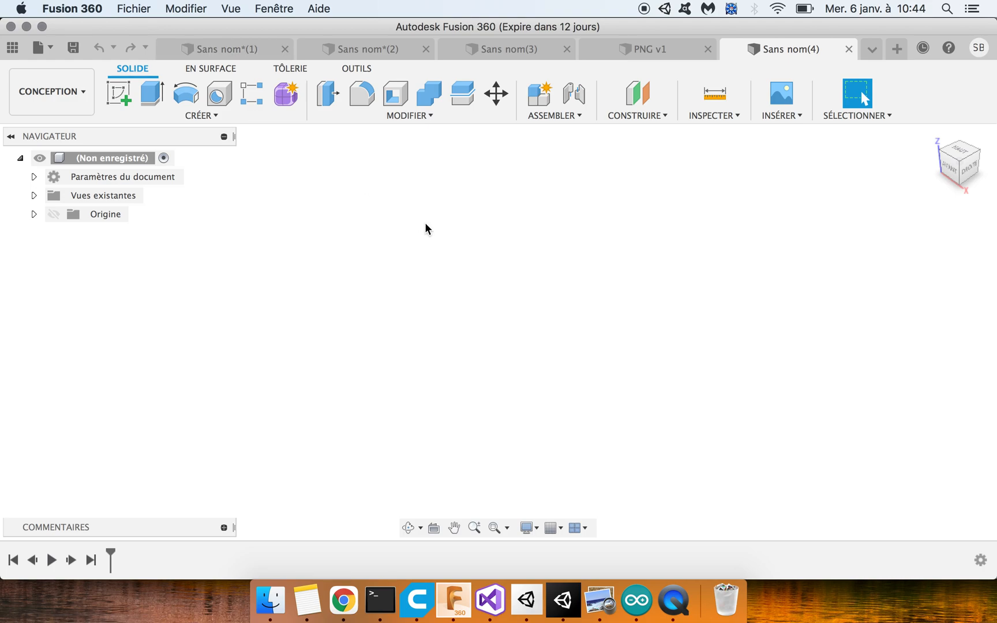
pyautogui.click(119, 95)
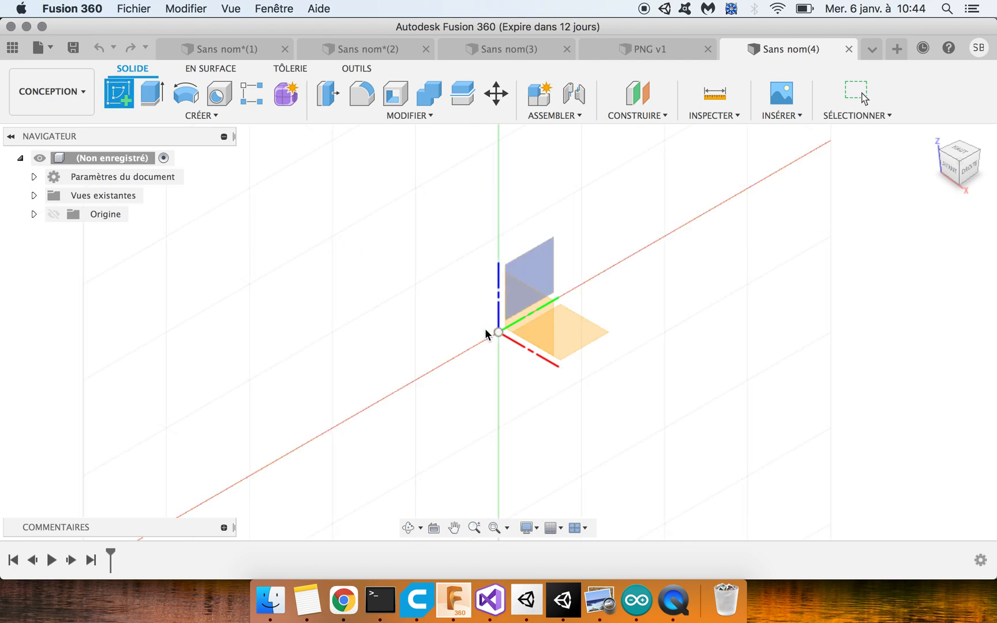
pyautogui.click(500, 337)
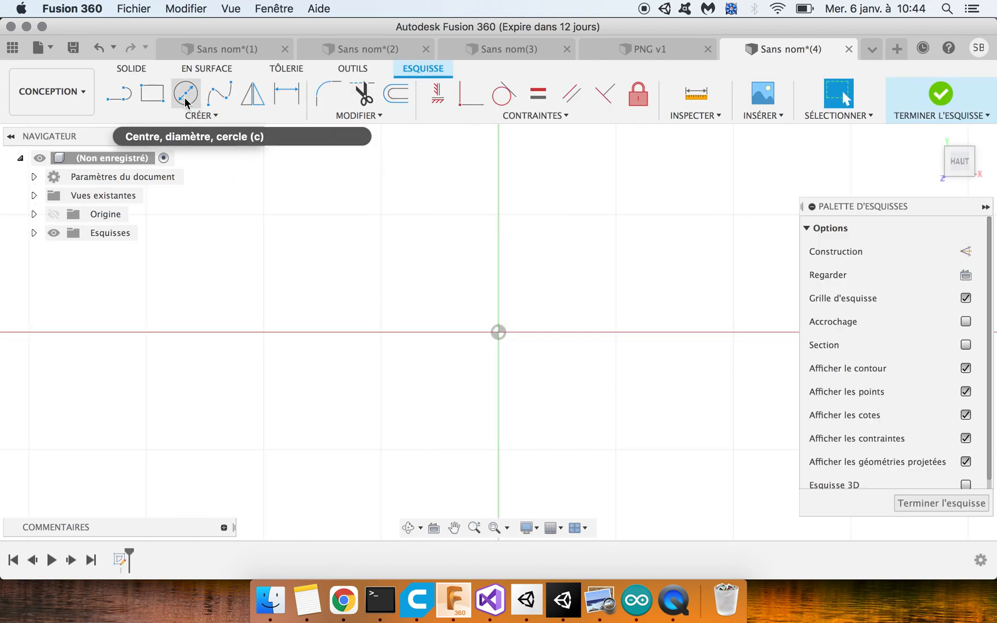
# Step: Draw a circle 50 mm in diameter centred on the sketch origin
pyautogui.click(185, 97)
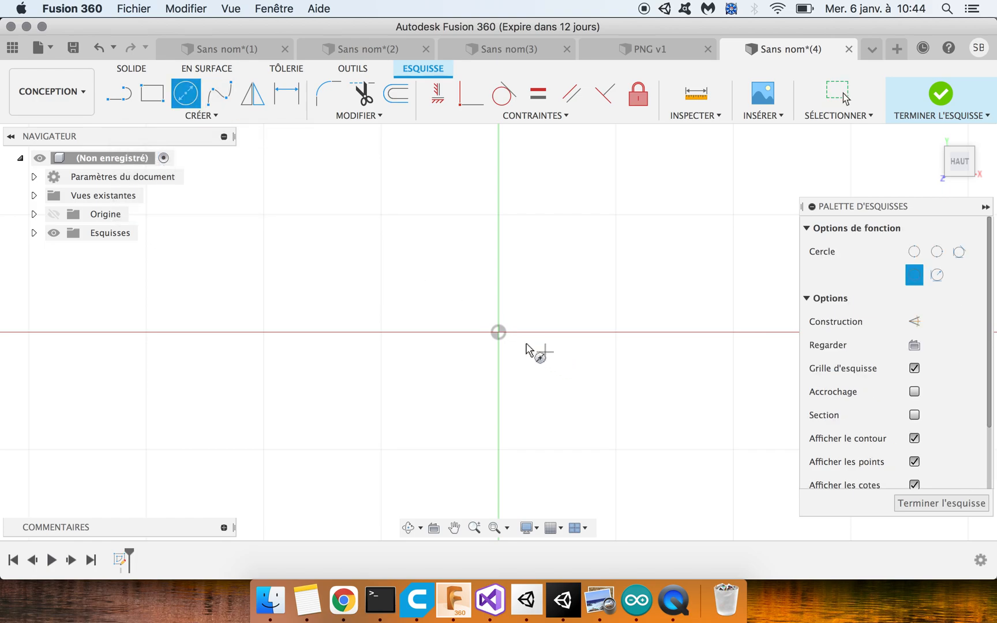
pyautogui.click(509, 340)
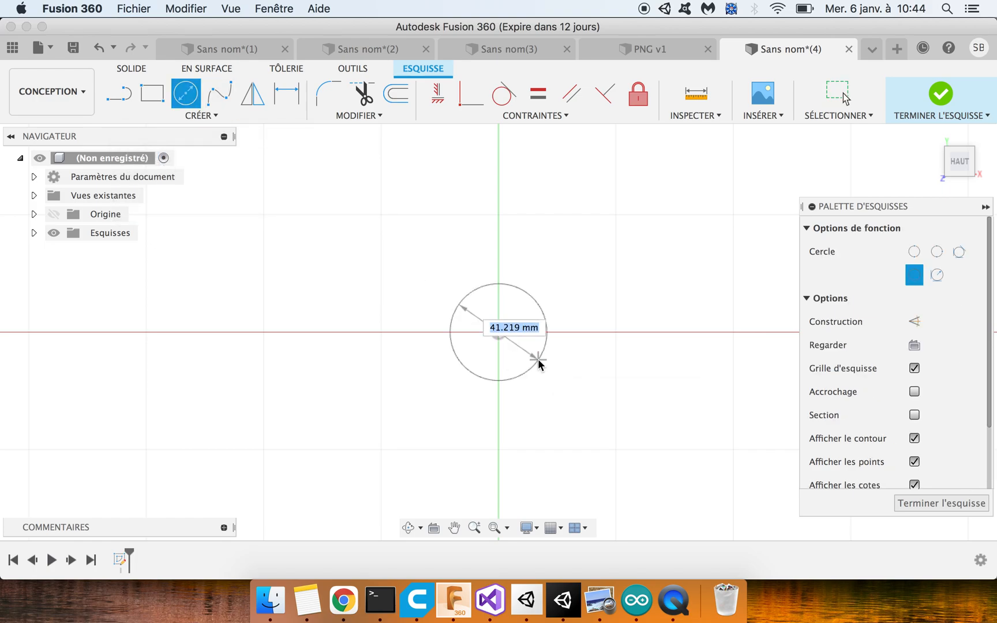
pyautogui.write('50')
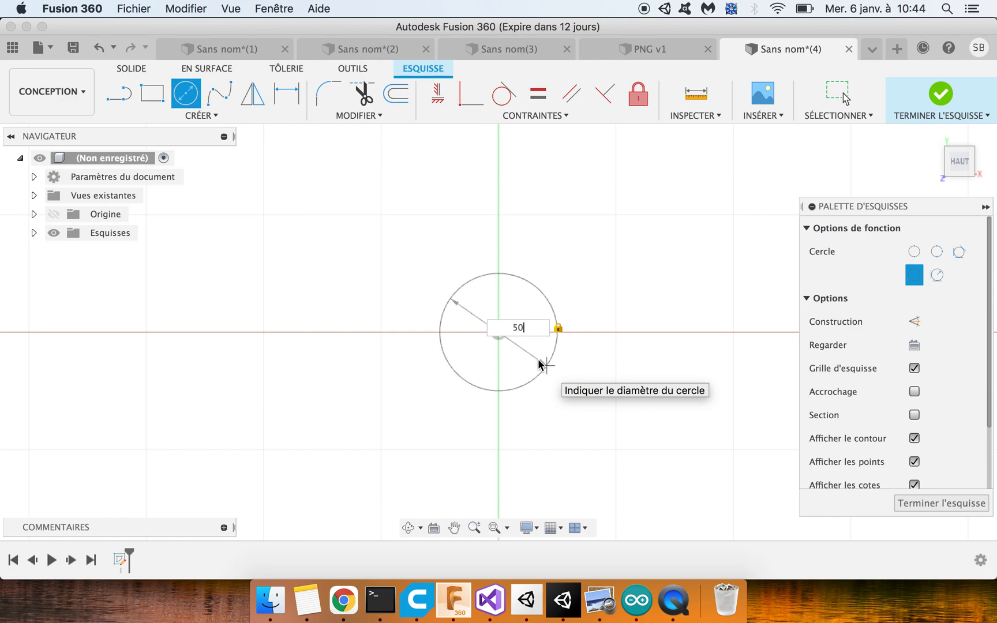
pyautogui.press('Return')
pyautogui.press('Escape')
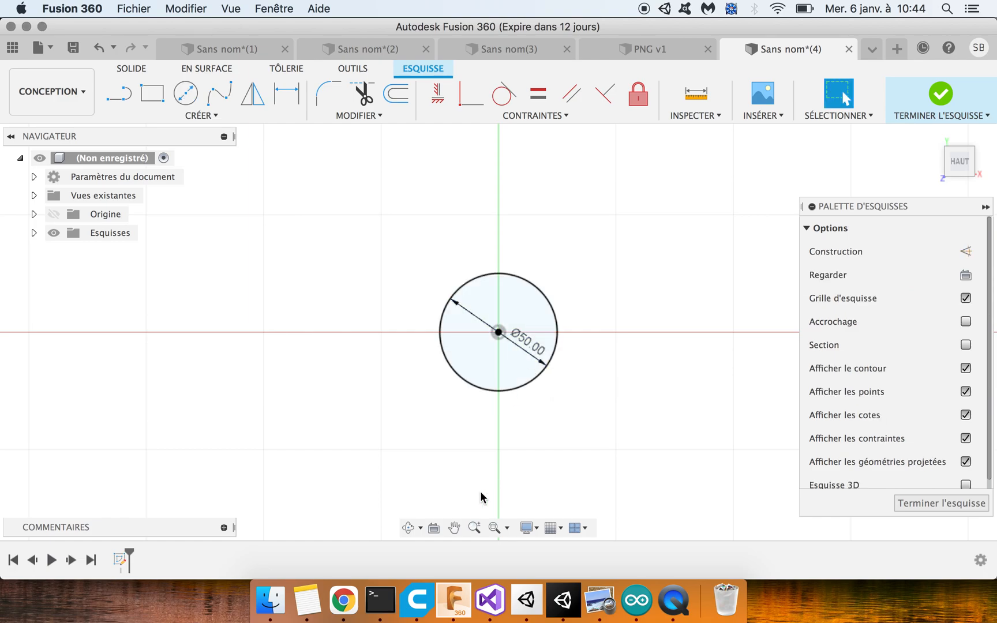
# Step: Extrude the circular profile 20 mm as a new body
pyautogui.click(500, 308)
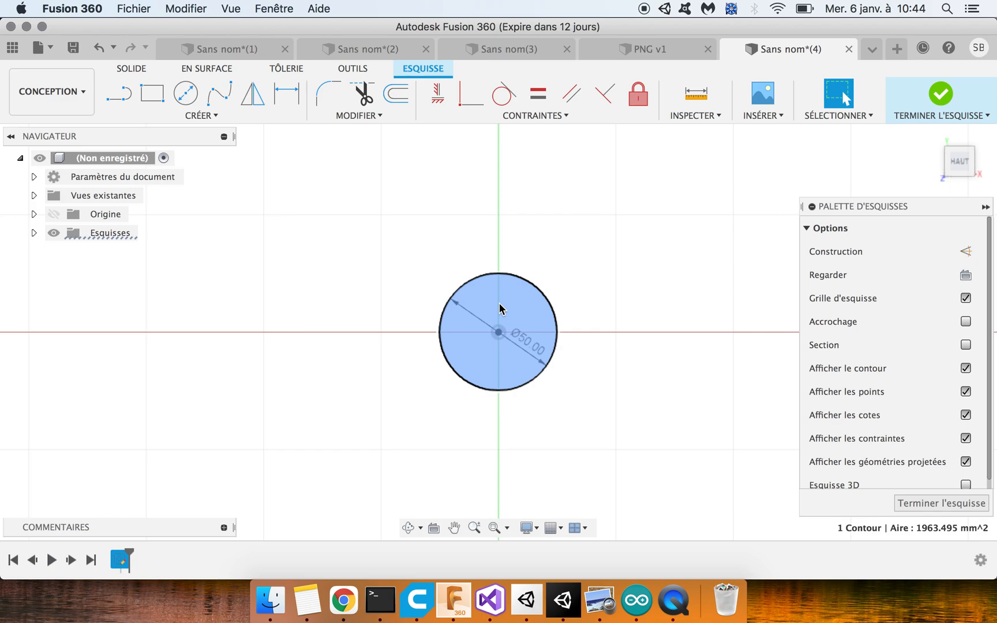
pyautogui.click(133, 70)
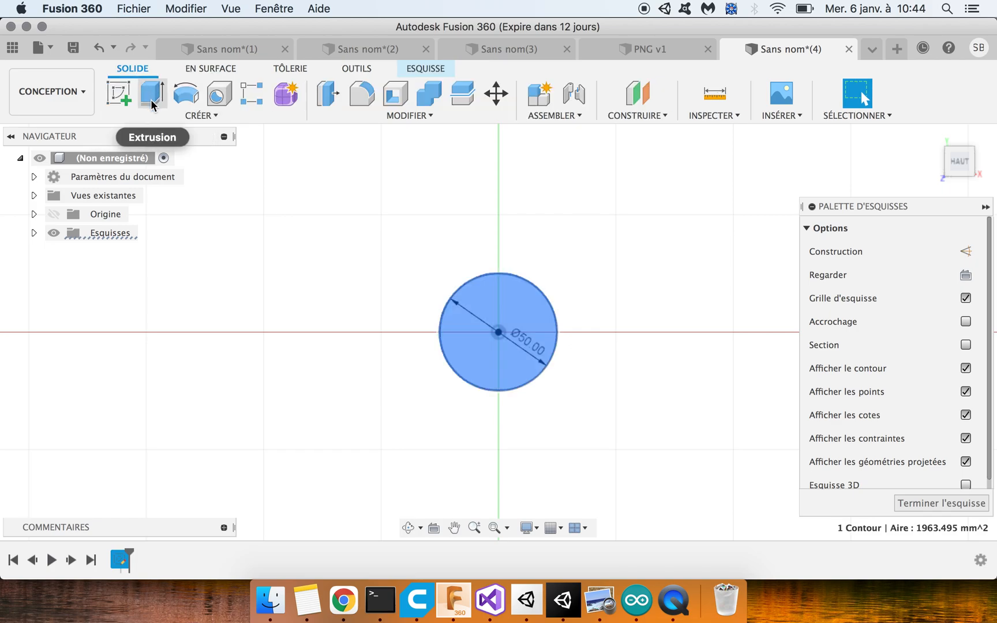
pyautogui.click(152, 95)
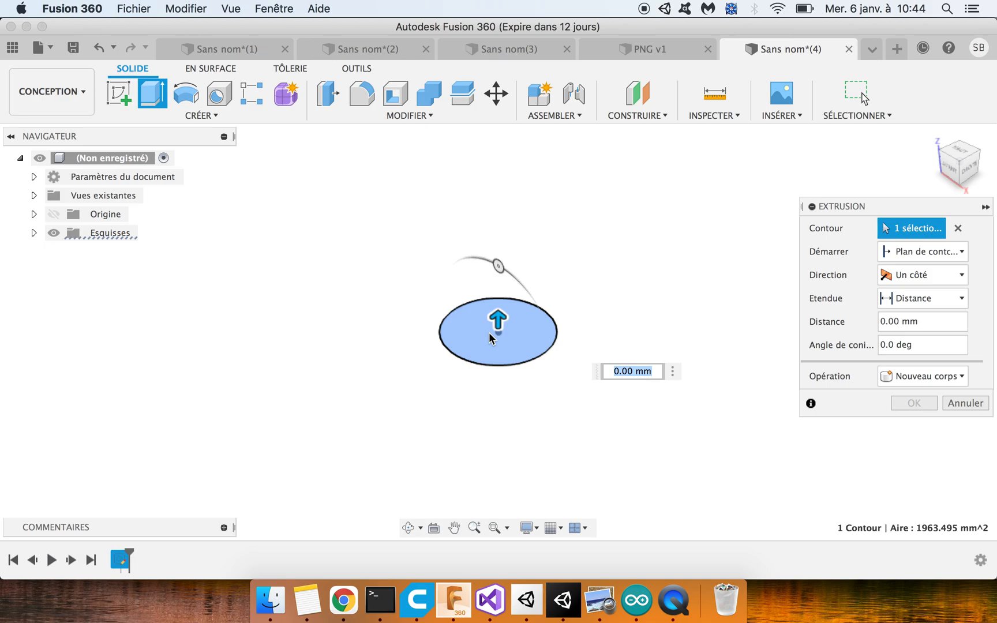
pyautogui.write('20')
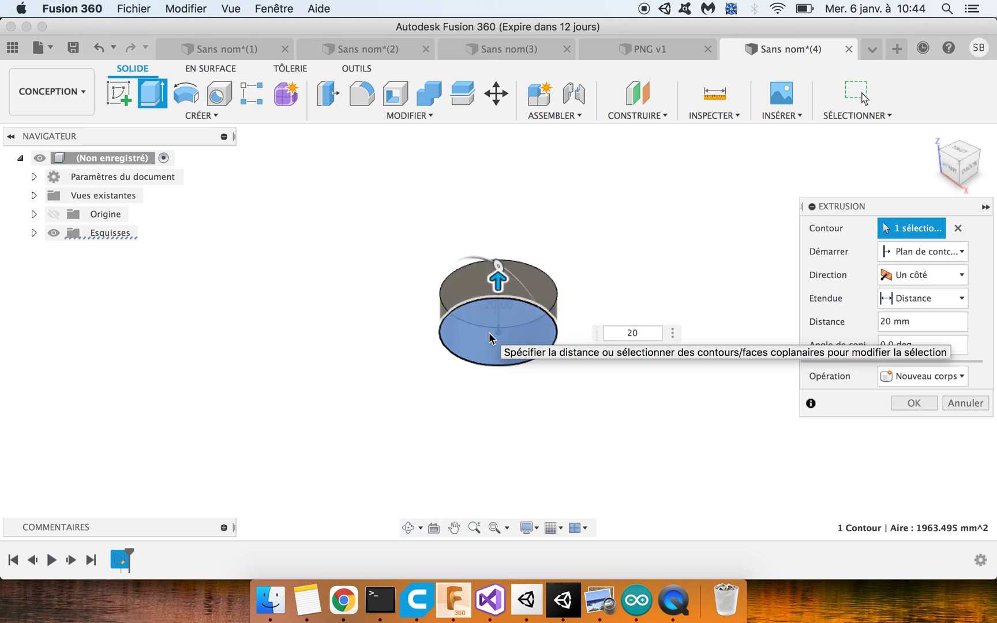
pyautogui.press('Return')
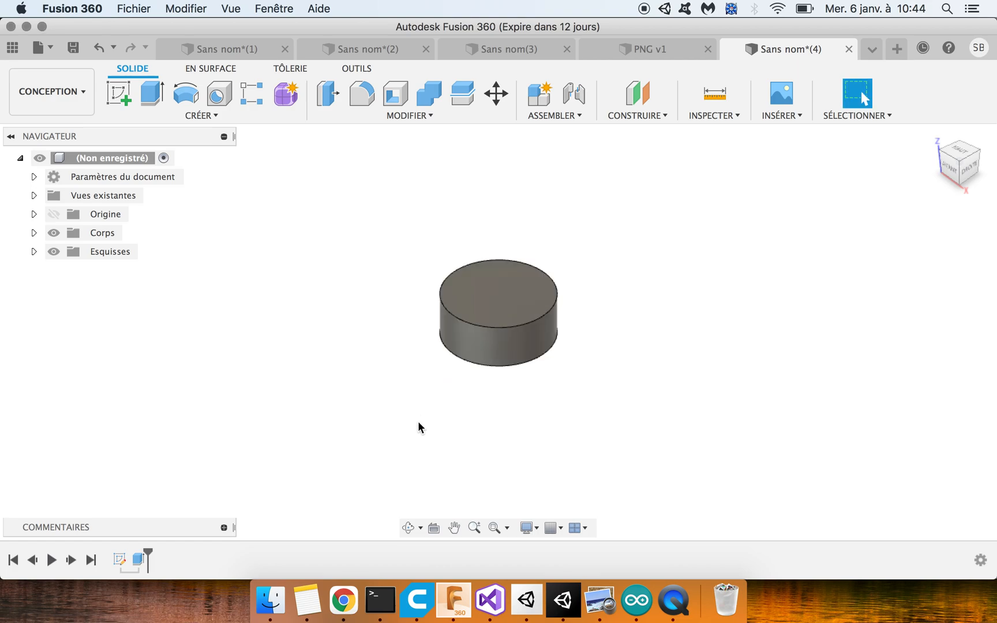
pyautogui.click(404, 531)
pyautogui.moveTo(465, 286); pyautogui.dragTo(214, 209)
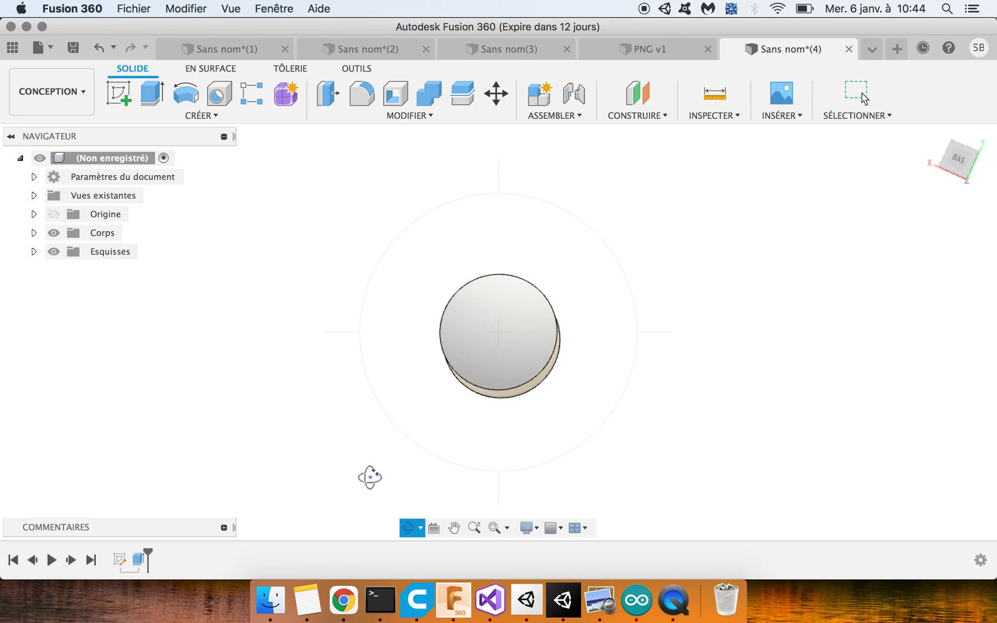
# Step: Switch to Chrome and search Google Images for "apple image"
pyautogui.click(343, 599)
pyautogui.write('apple')
pyautogui.press('Return')
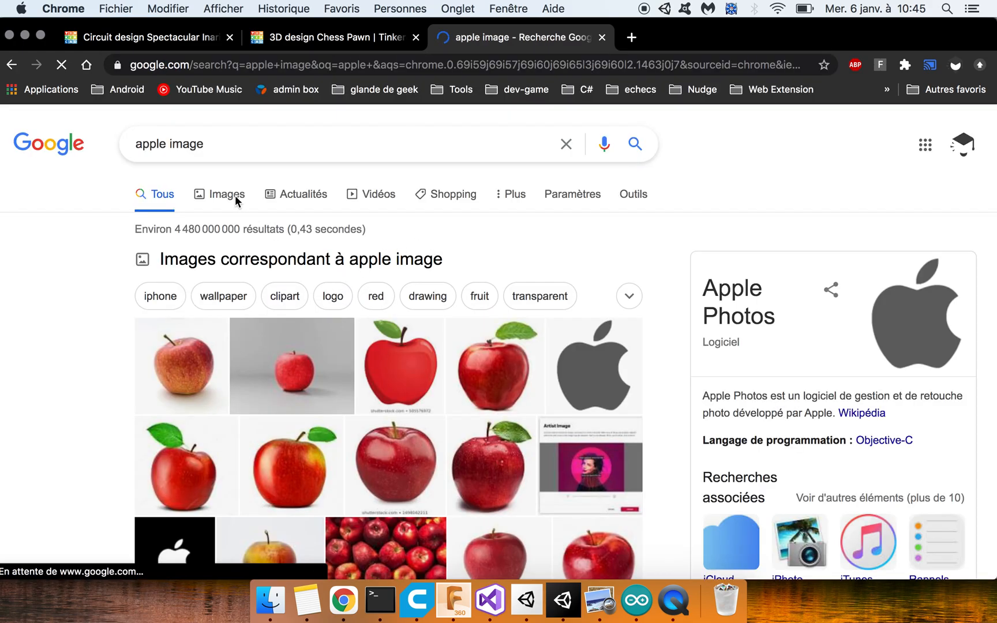
pyautogui.click(228, 196)
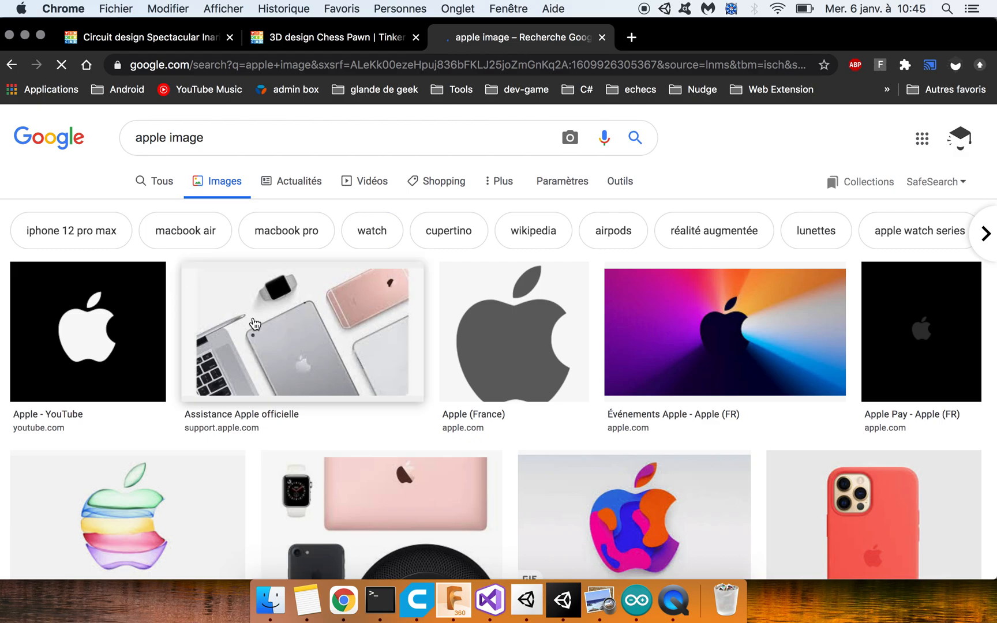
# Step: Save the grey Apple logo image as ApplePng in PNG format in the Téléchargements folder, replacing the existing file
pyautogui.rightClick(461, 301)
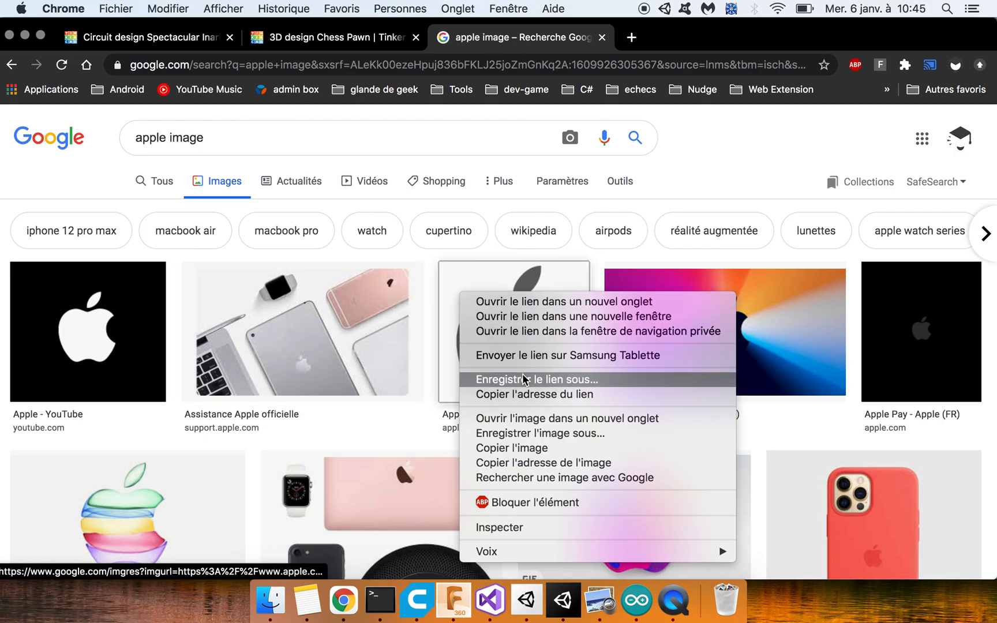
pyautogui.click(513, 433)
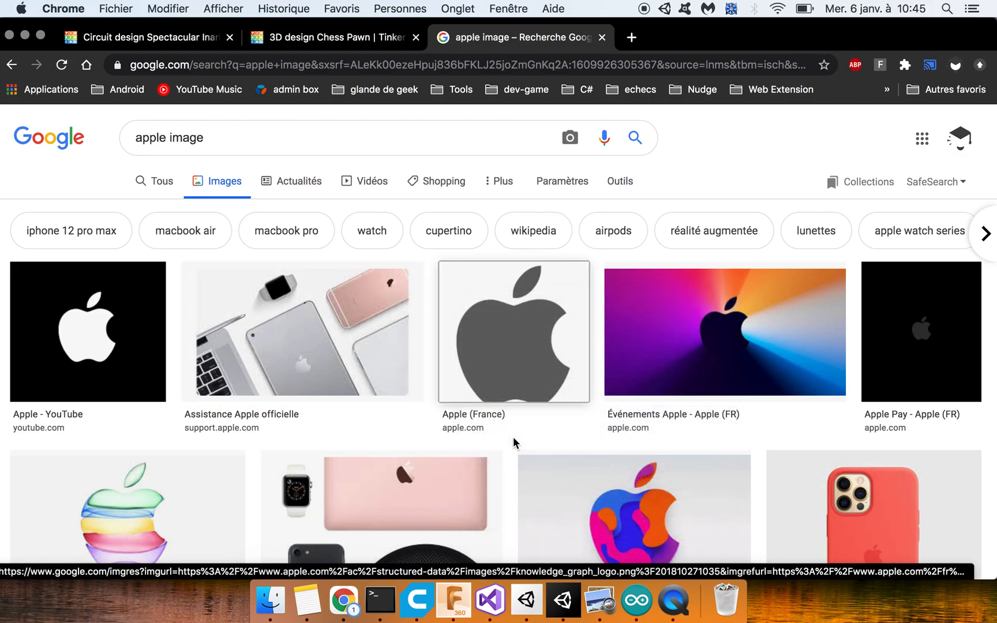
pyautogui.write('ApplePng')
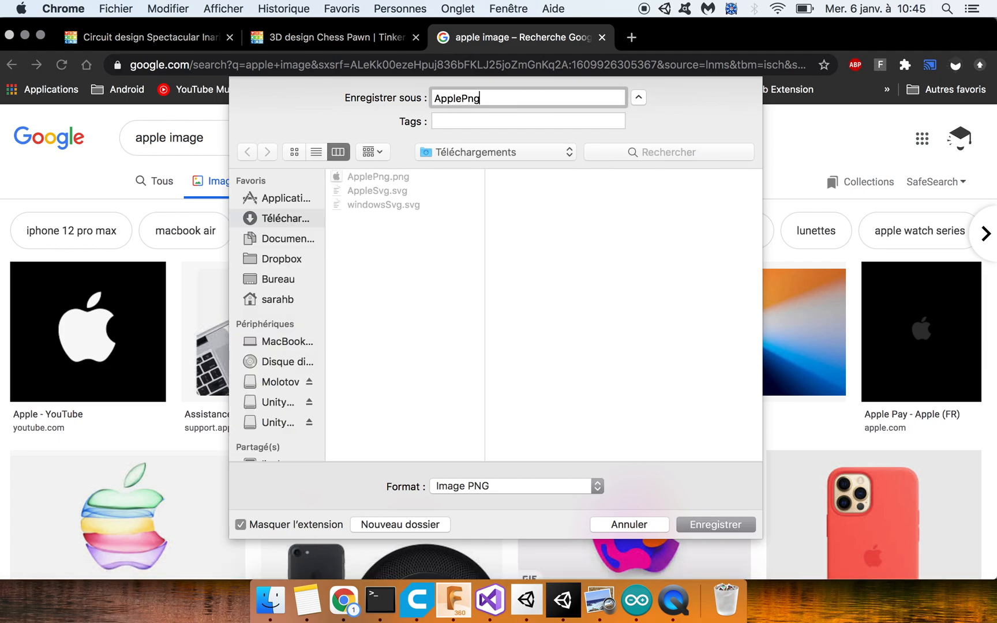
pyautogui.press('Return')
pyautogui.click(605, 172)
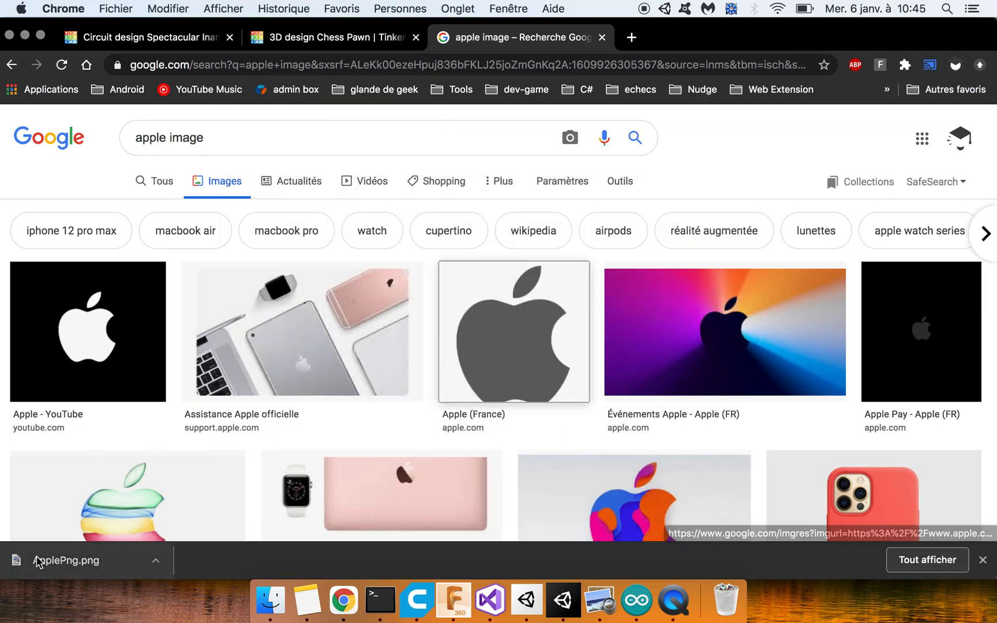
# Step: Open the downloaded ApplePng.png in Preview to check it, close it and return to Chrome
pyautogui.click(37, 561)
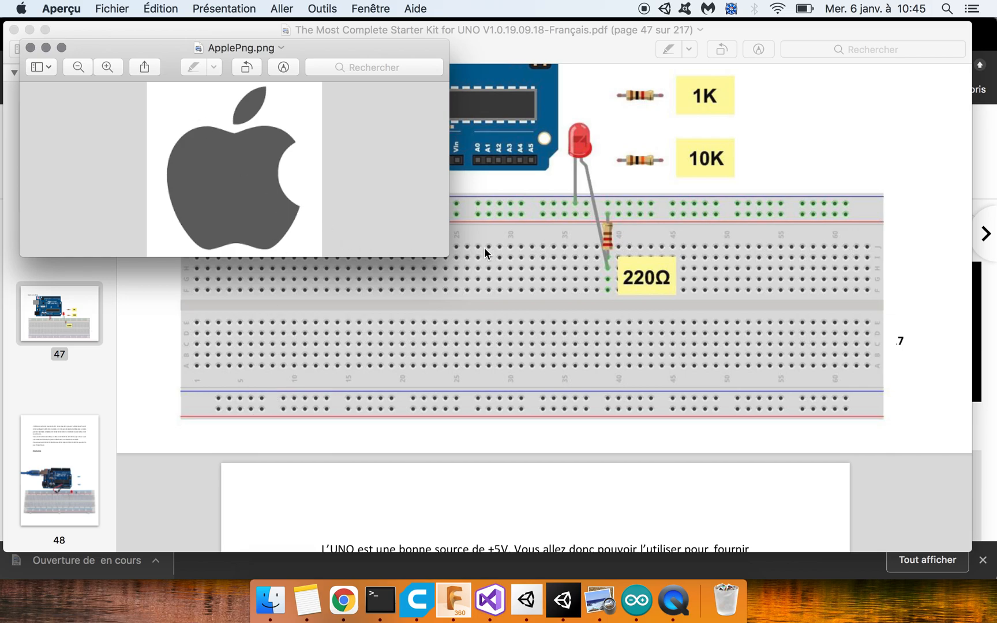
pyautogui.moveTo(451, 255); pyautogui.dragTo(705, 430)
pyautogui.click(30, 47)
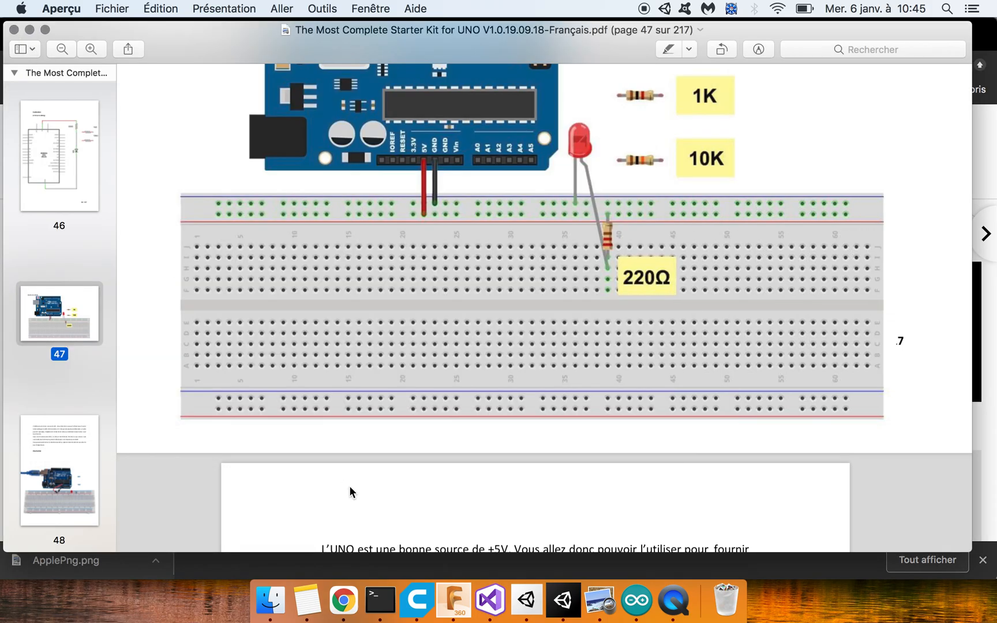
pyautogui.click(345, 603)
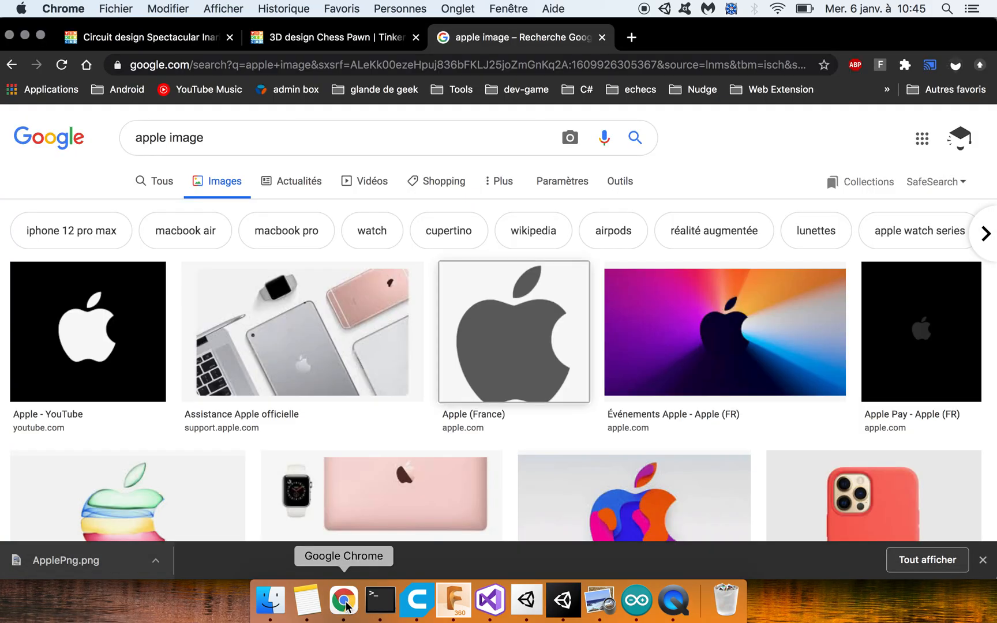
# Step: Search Google for "convert to svg online" in a new browser tab
pyautogui.click(637, 40)
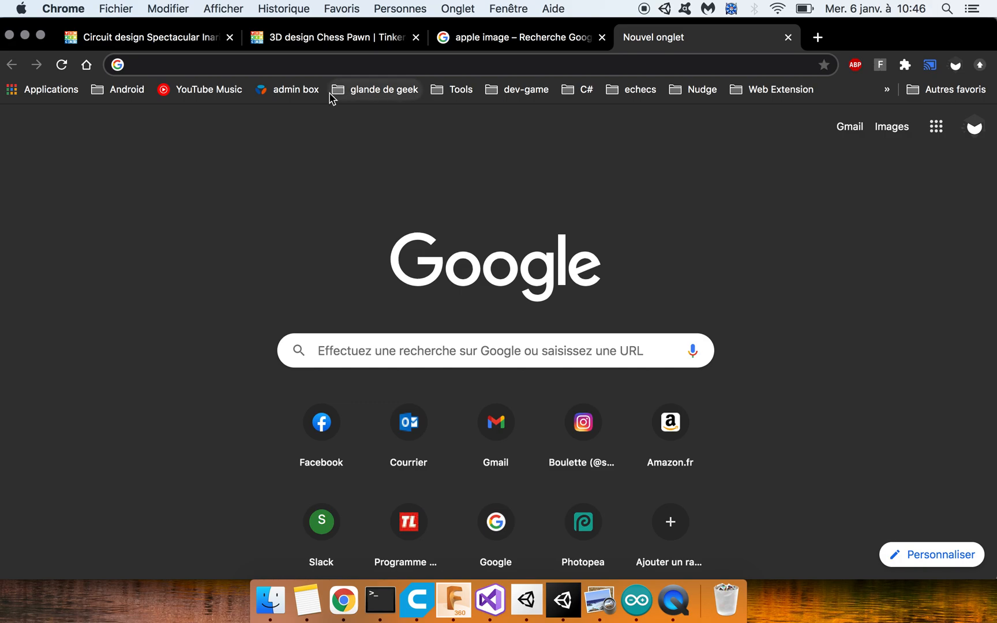
pyautogui.write('conb')
pyautogui.press('BackSpace')
pyautogui.write('vert')
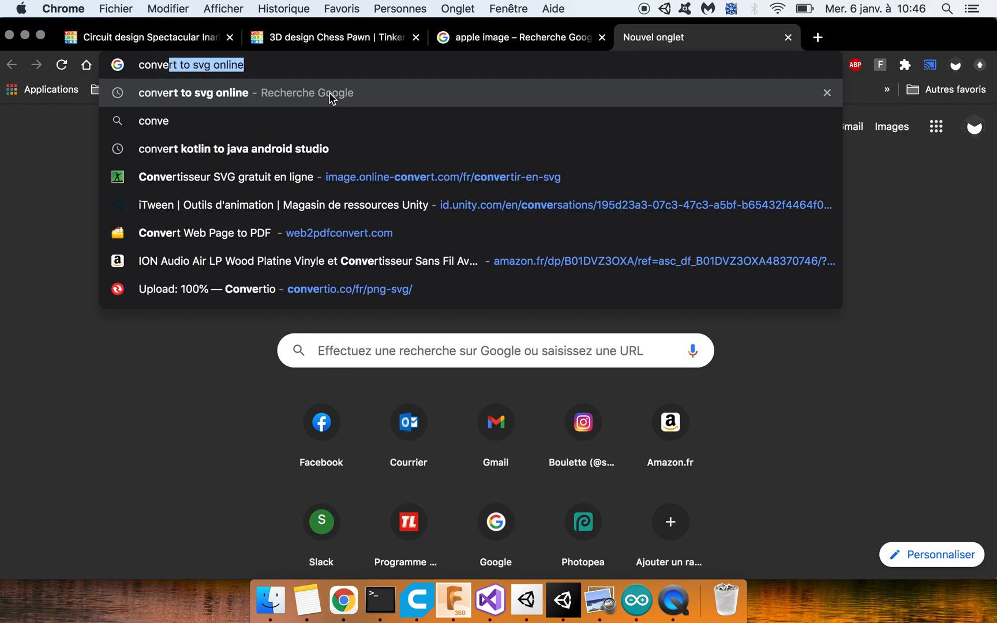
pyautogui.write(' to s')
pyautogui.press('Return')
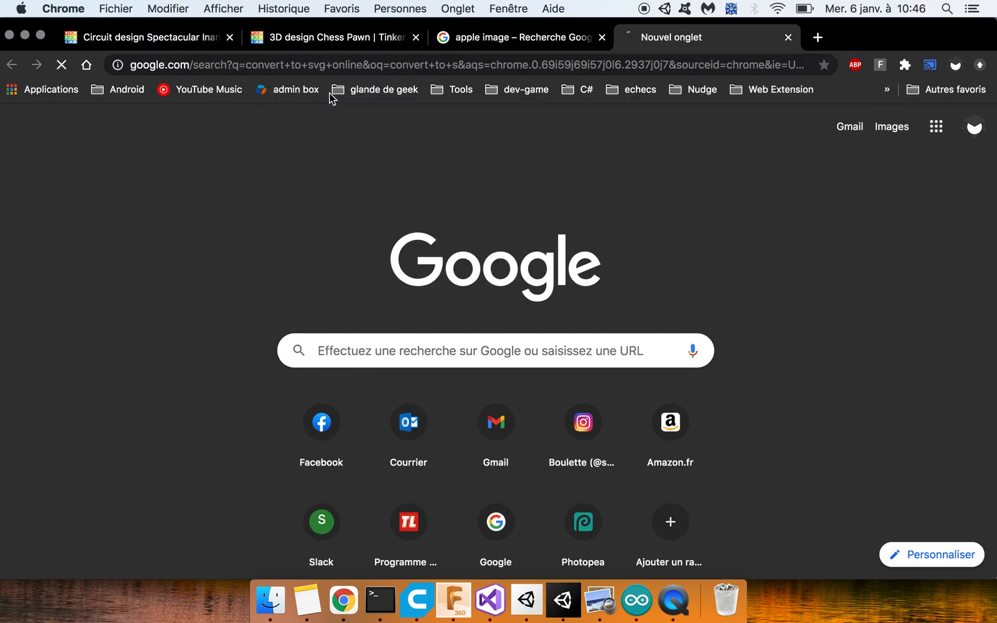
# Step: Open the image.online-convert.com SVG converter from the search results
pyautogui.scroll(-5, 387, 294)
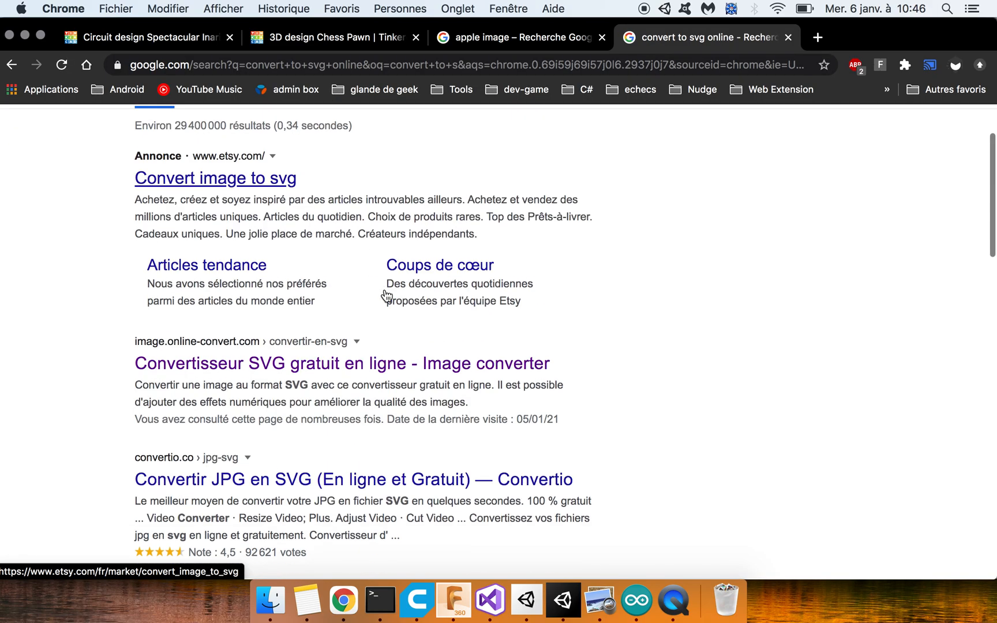
pyautogui.scroll(1, 387, 296)
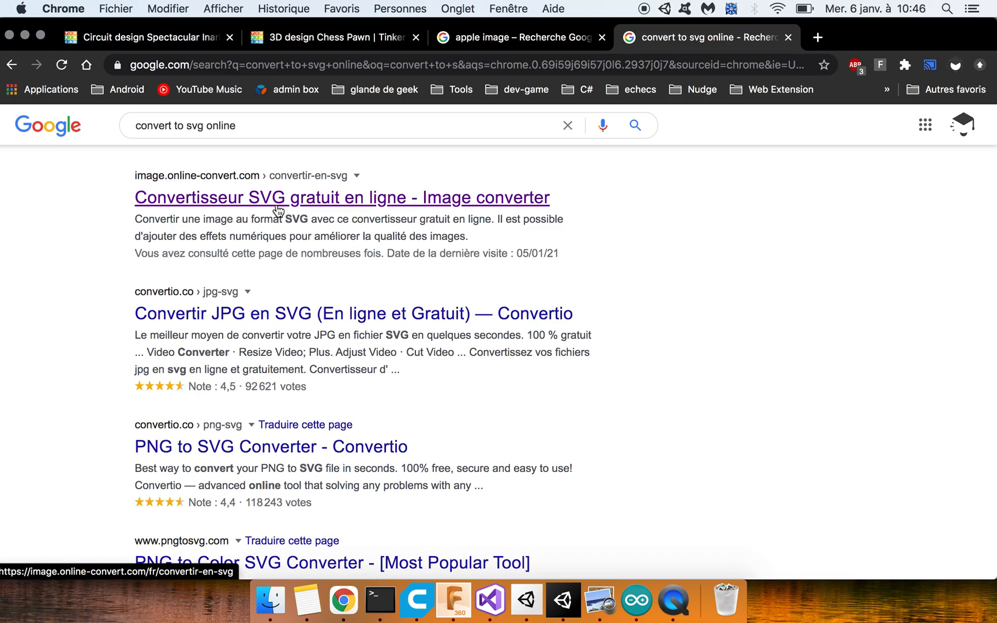
pyautogui.click(279, 211)
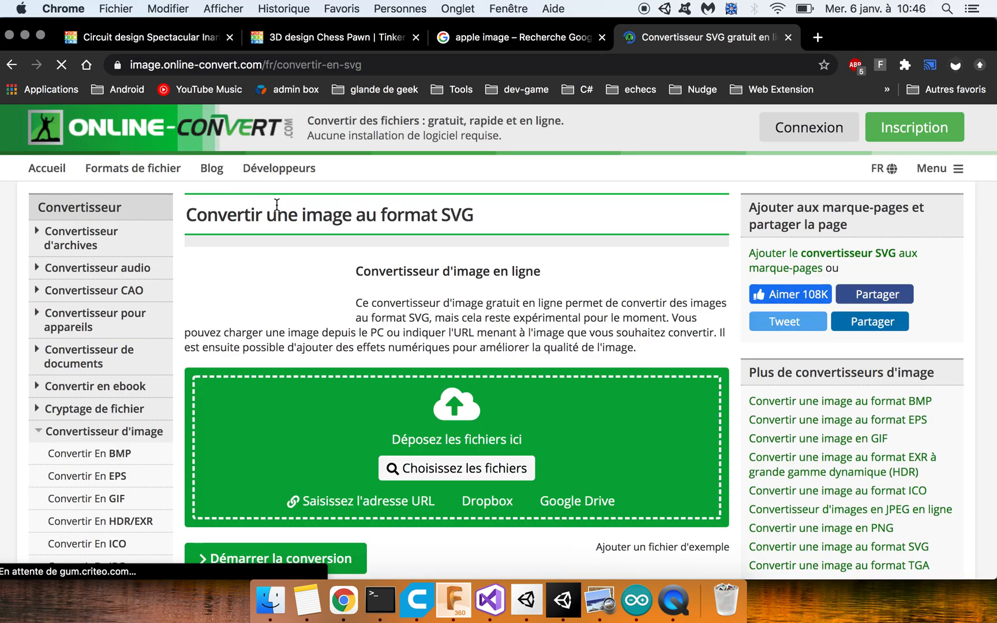
# Step: Upload ApplePng.png from the Téléchargements folder to the converter and start its conversion to SVG
pyautogui.scroll(-3, 404, 397)
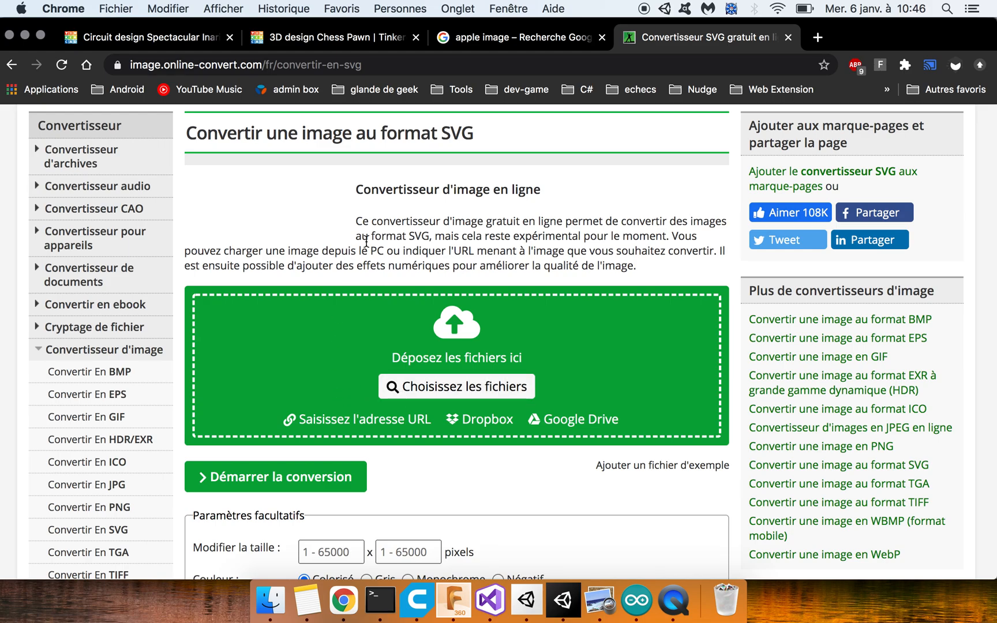
pyautogui.scroll(-1, 366, 241)
pyautogui.scroll(-1, 366, 241)
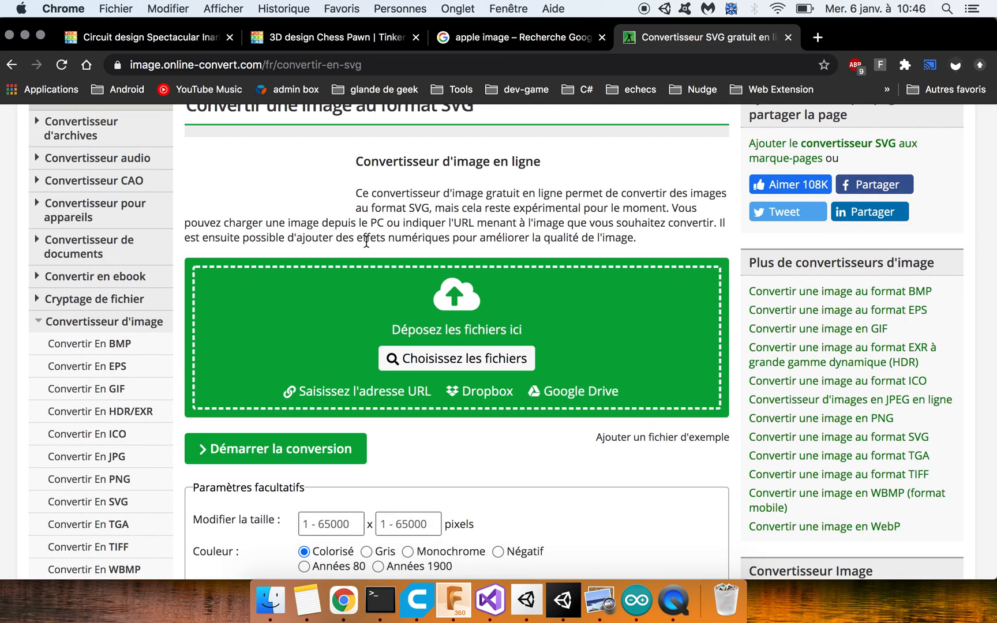
pyautogui.click(450, 351)
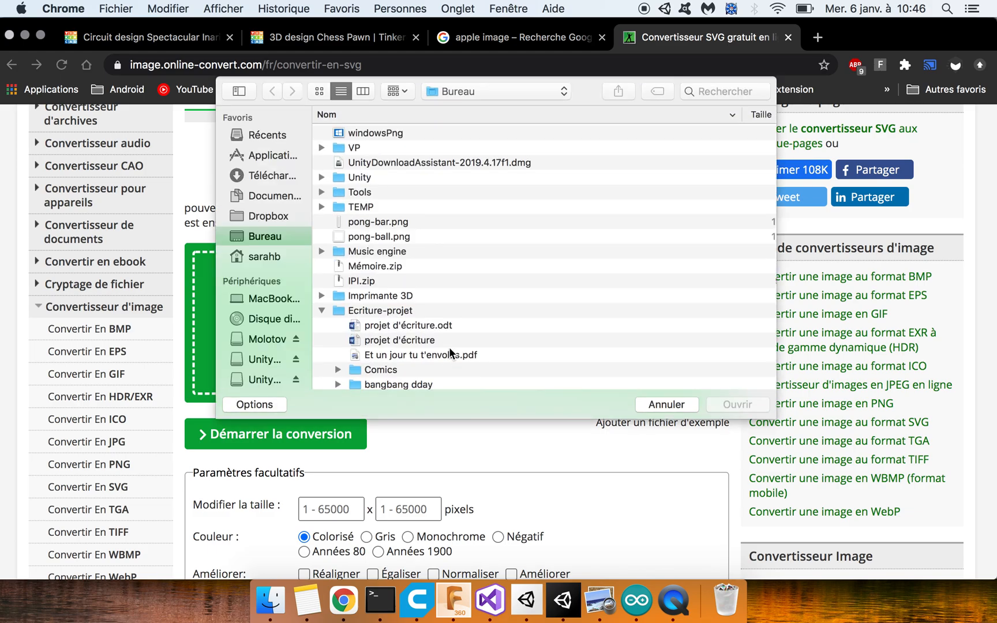
pyautogui.click(264, 176)
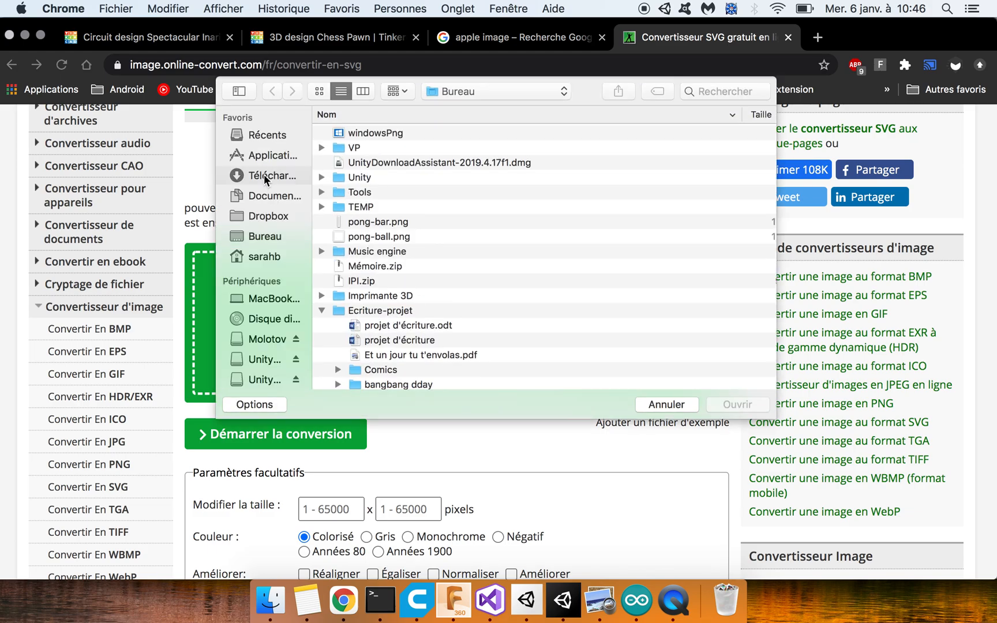
pyautogui.click(393, 164)
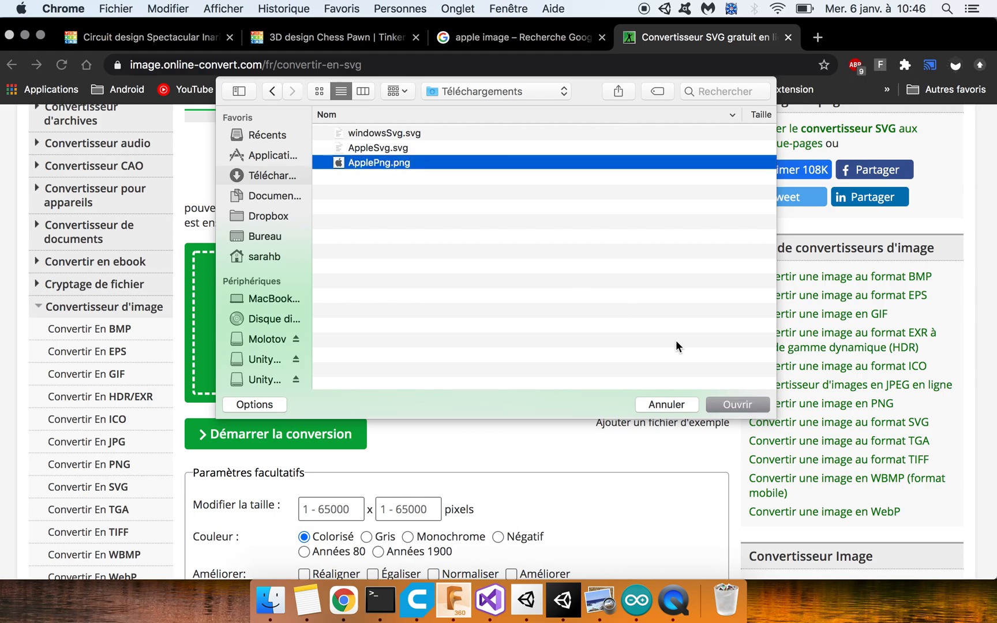
pyautogui.click(739, 405)
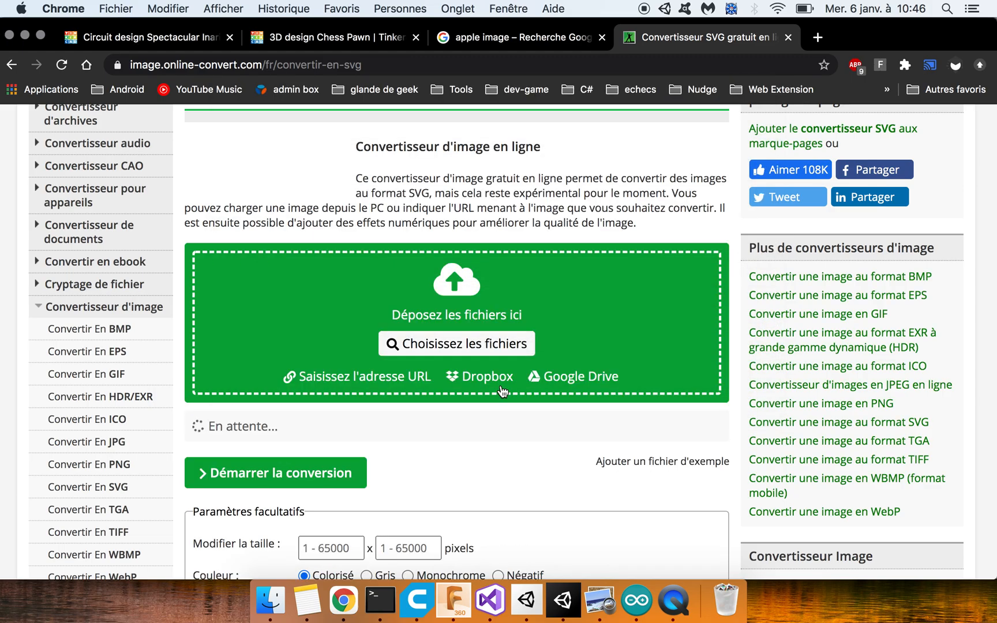
pyautogui.click(314, 476)
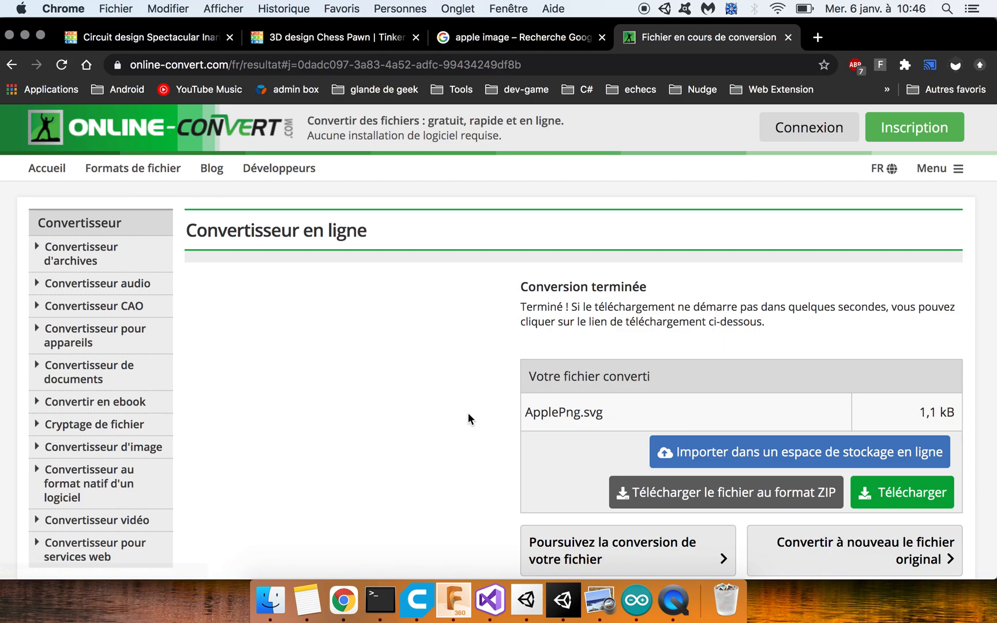
# Step: Download the converted file as AppleSvg in SVG format to the Téléchargements folder, replacing the existing file
pyautogui.scroll(-1, 468, 419)
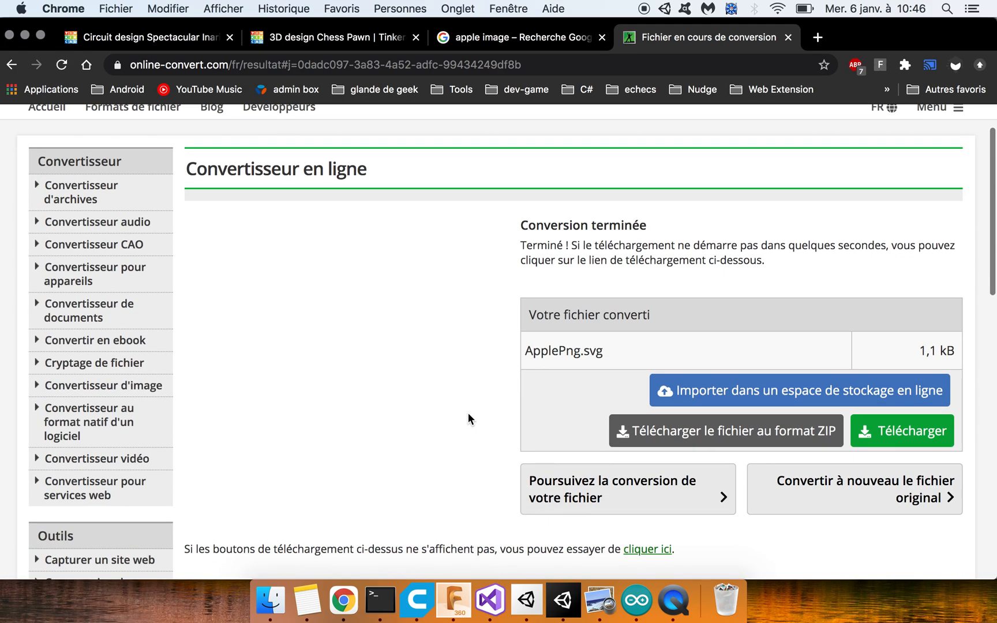
pyautogui.click(878, 427)
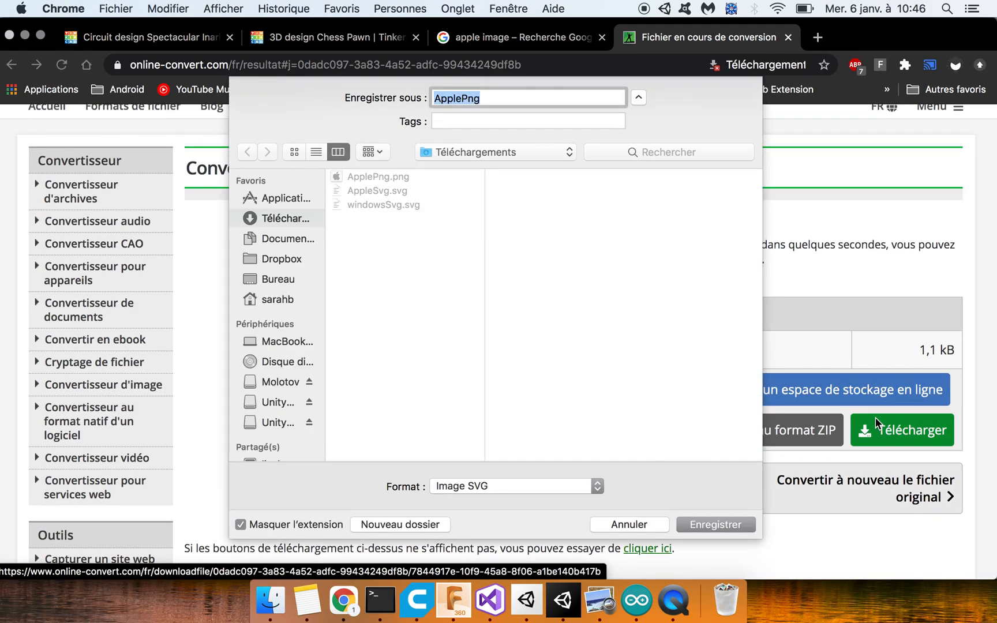
pyautogui.write('AppleS')
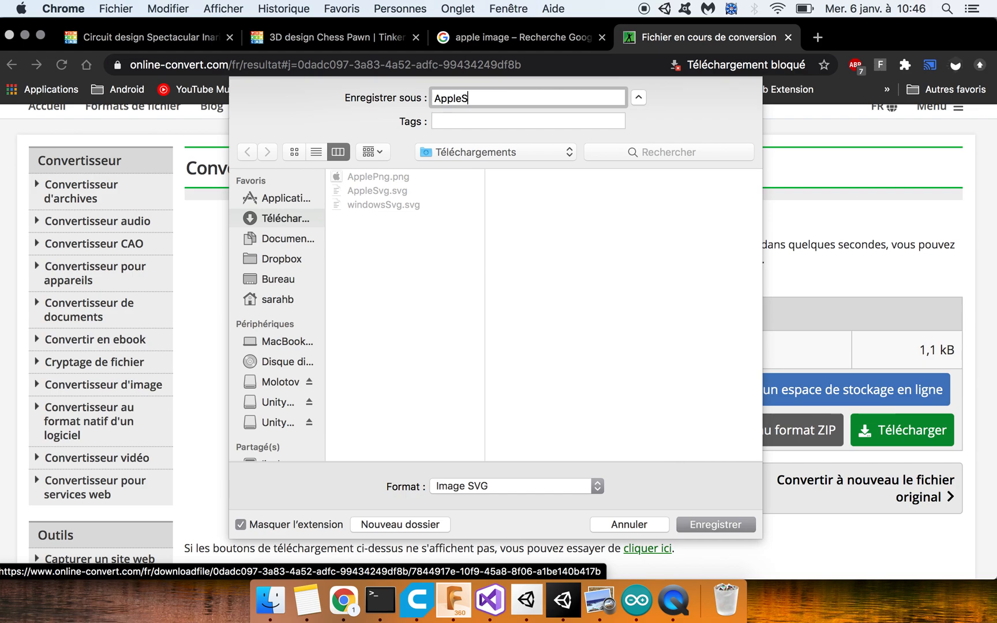
pyautogui.write('vg')
pyautogui.click(726, 526)
pyautogui.click(603, 172)
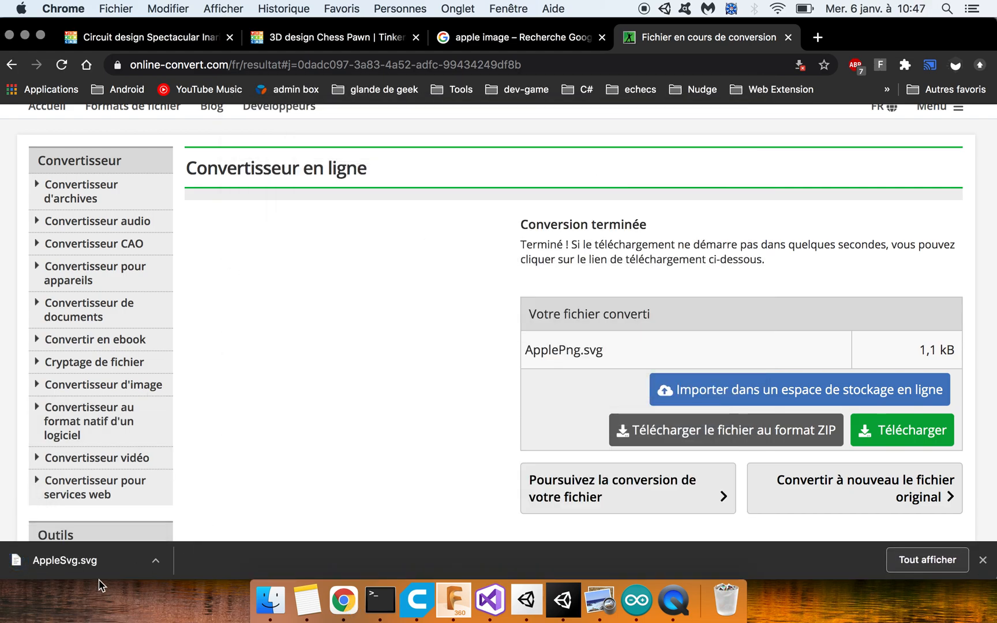
# Step: Open the downloaded AppleSvg.svg in the browser and compare it with the original logo in the Google image results
pyautogui.click(65, 560)
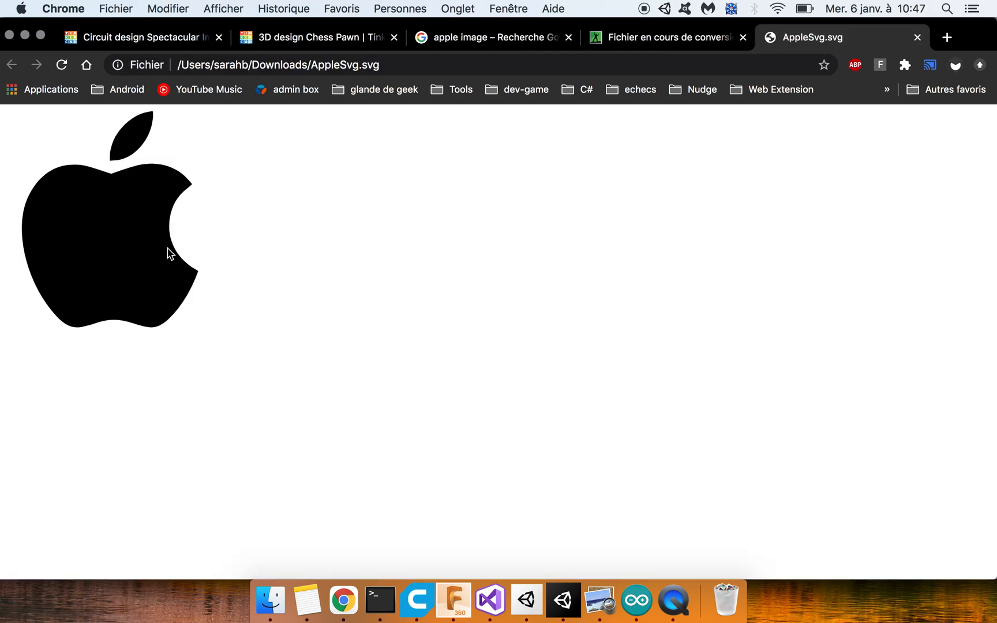
pyautogui.click(445, 32)
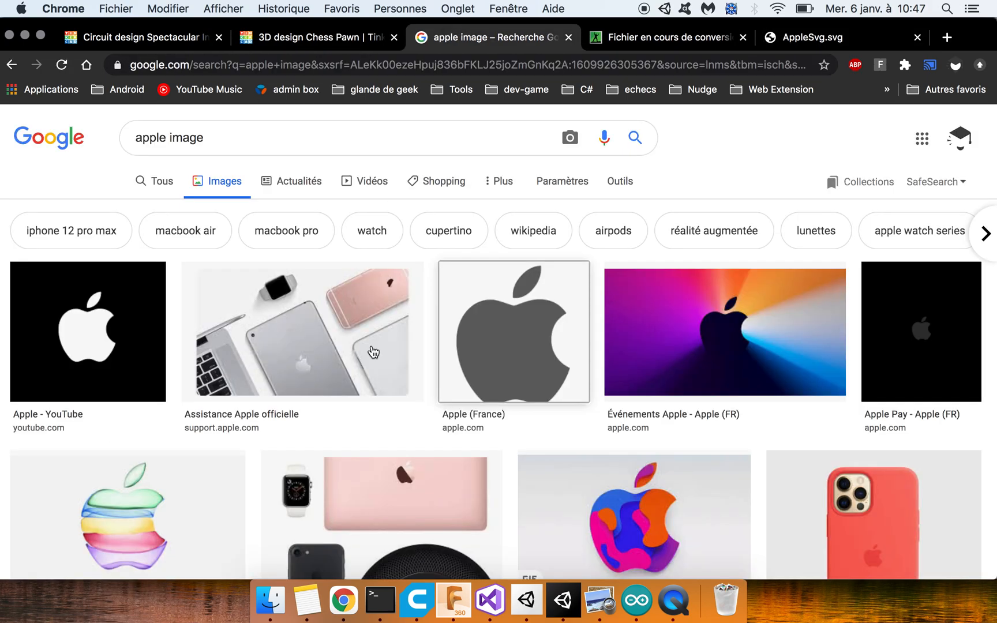
pyautogui.click(864, 34)
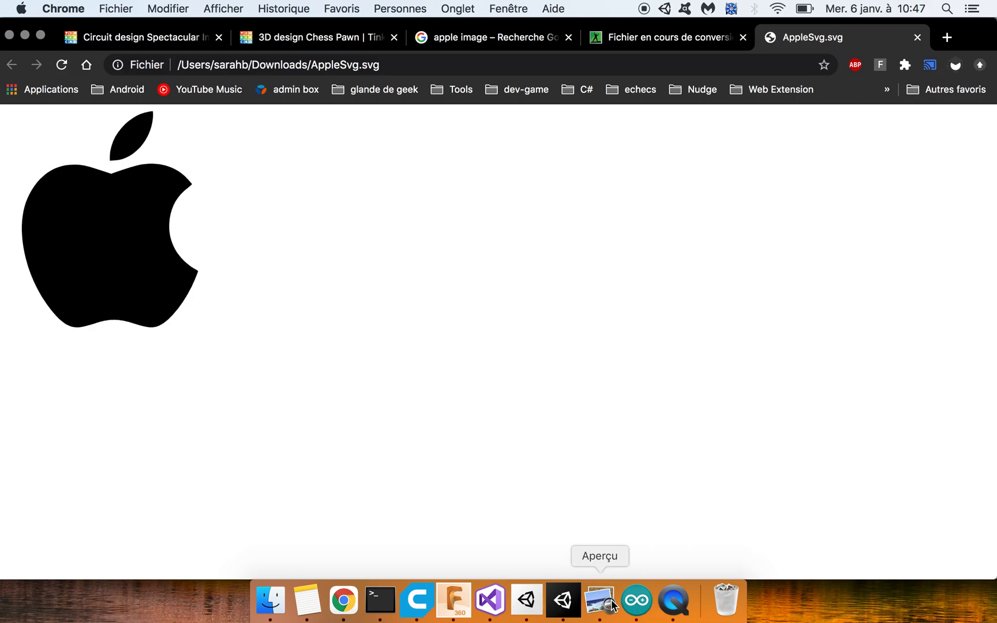
# Step: Switch to Fusion 360 and start a sketch on the disc's bottom face
pyautogui.click(454, 600)
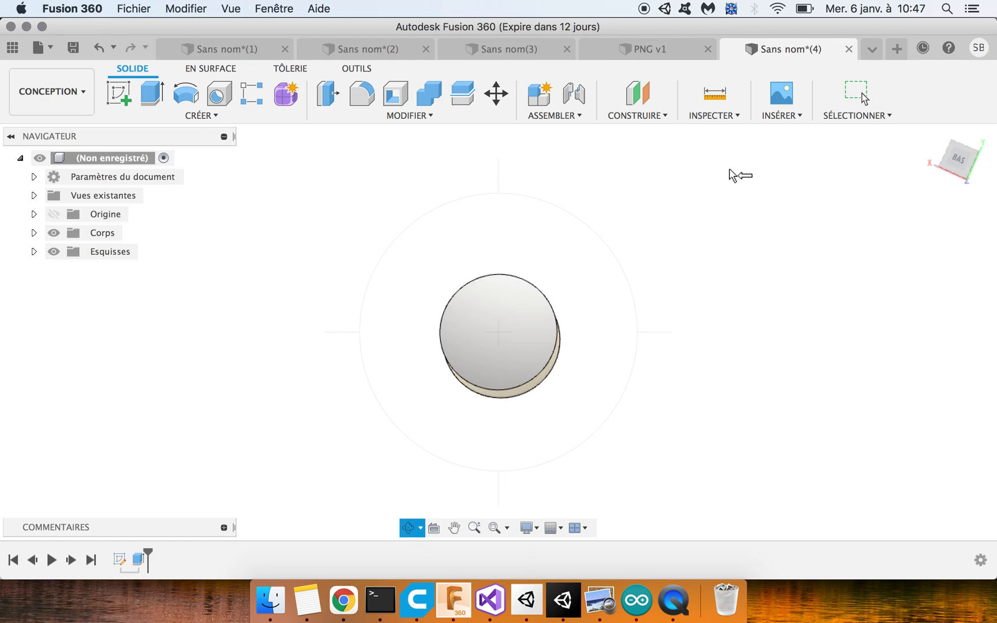
pyautogui.click(119, 93)
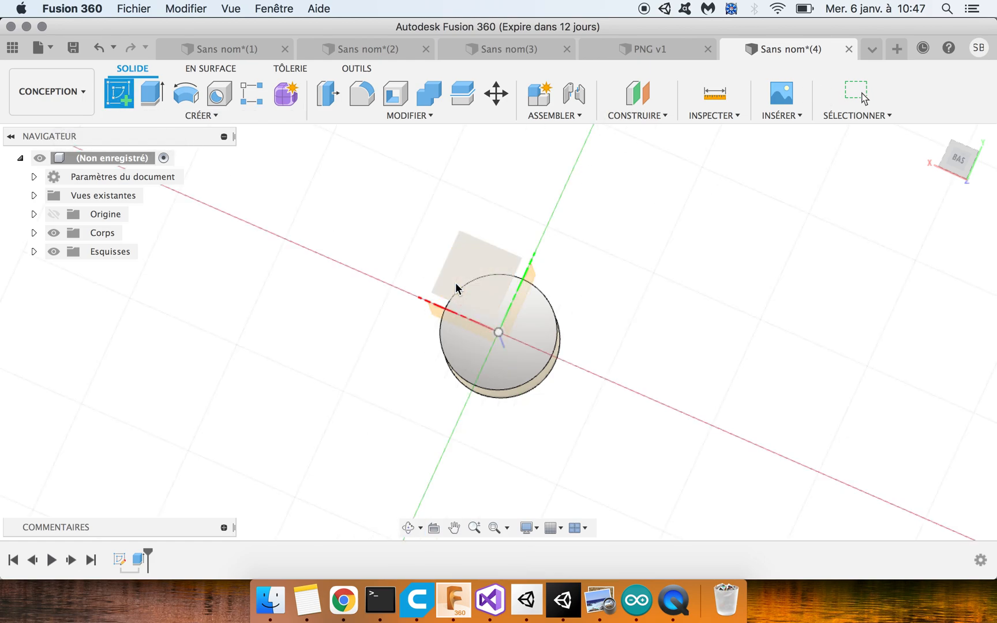
pyautogui.click(492, 335)
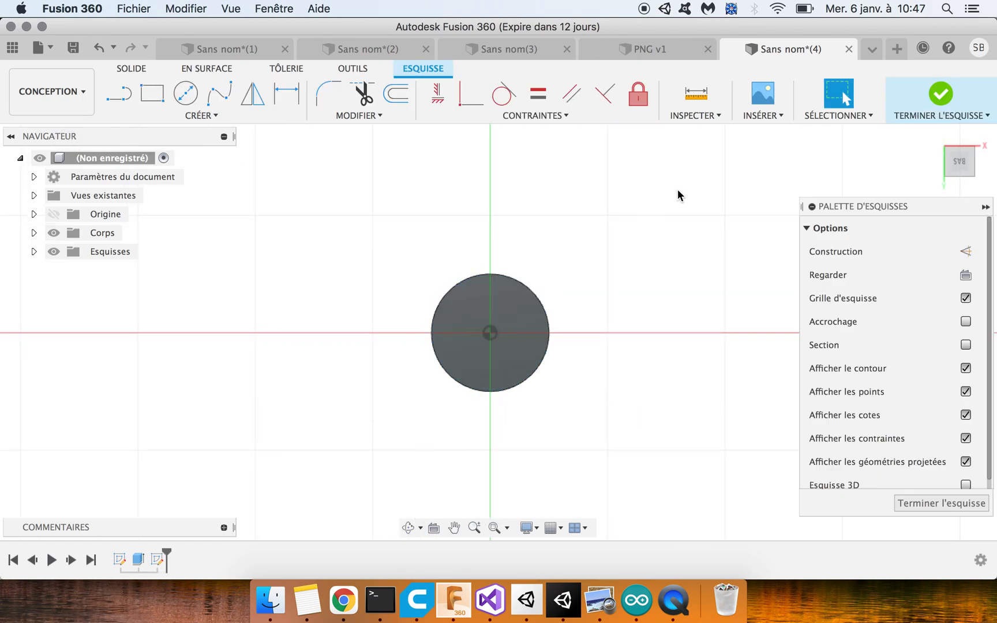
# Step: Insert AppleSvg.svg from the computer into the sketch and move it about -22.9 mm in X and -22.6 mm in Y onto the disc
pyautogui.click(774, 119)
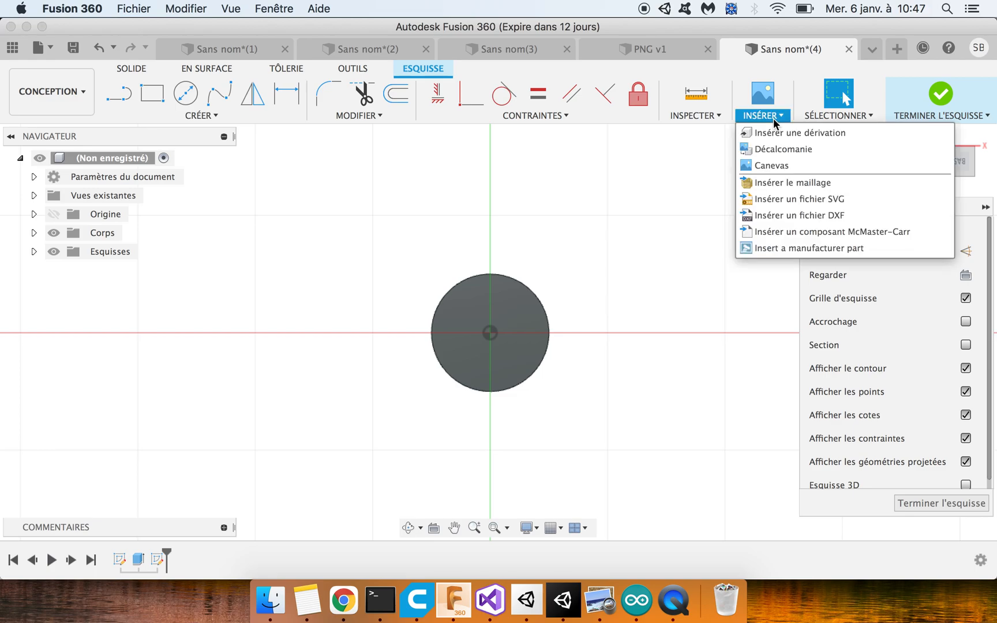
pyautogui.click(774, 195)
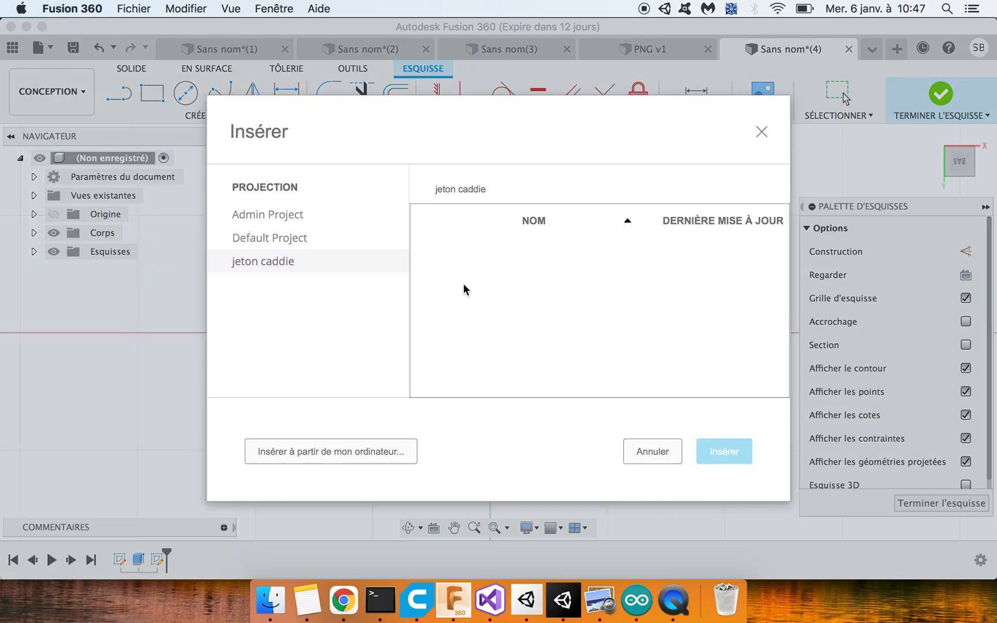
pyautogui.click(321, 450)
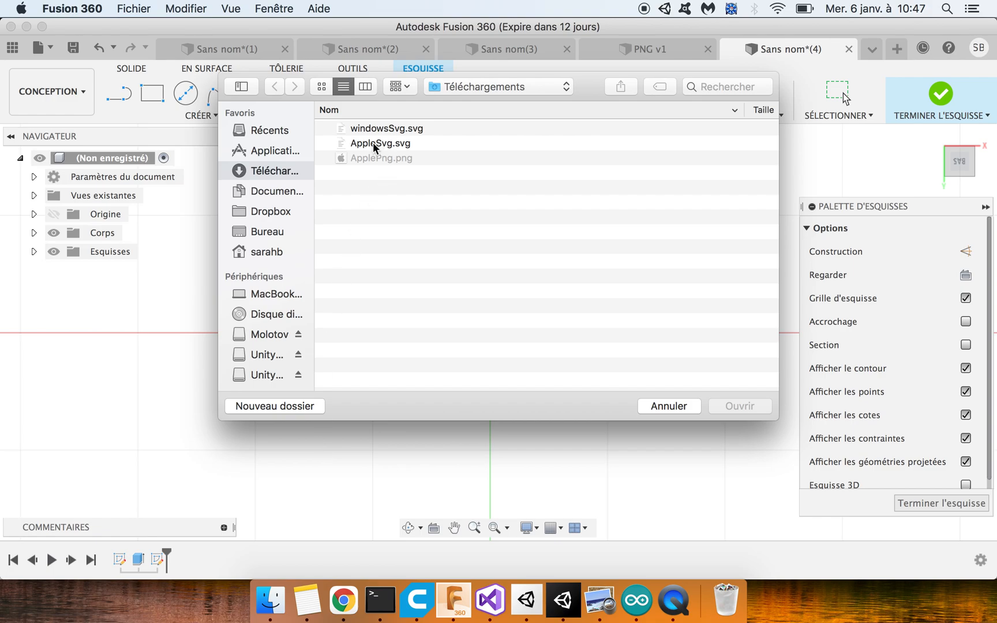
pyautogui.doubleClick(375, 144)
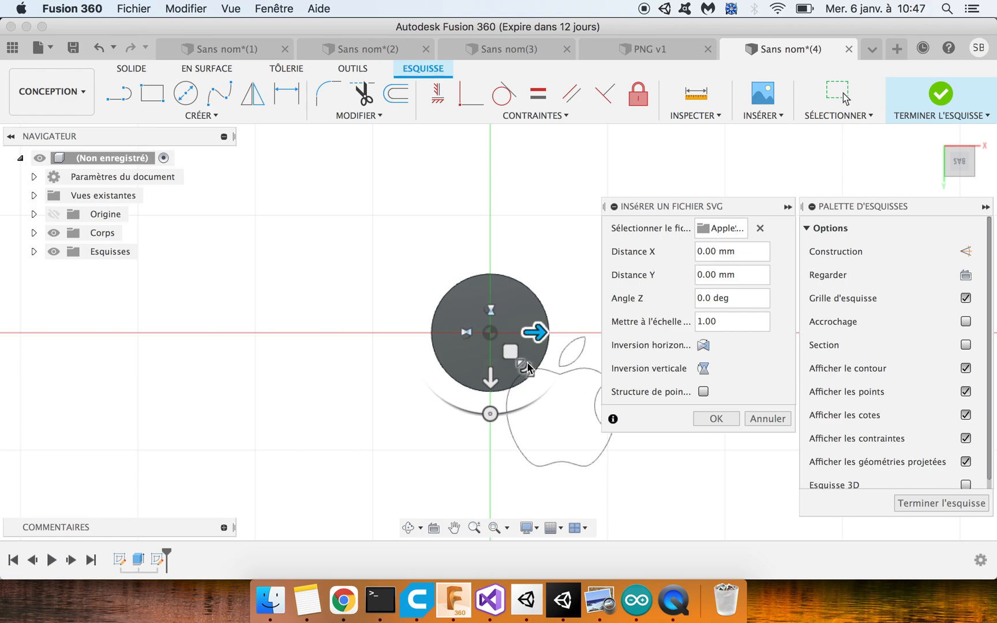
pyautogui.moveTo(518, 364); pyautogui.dragTo(459, 298)
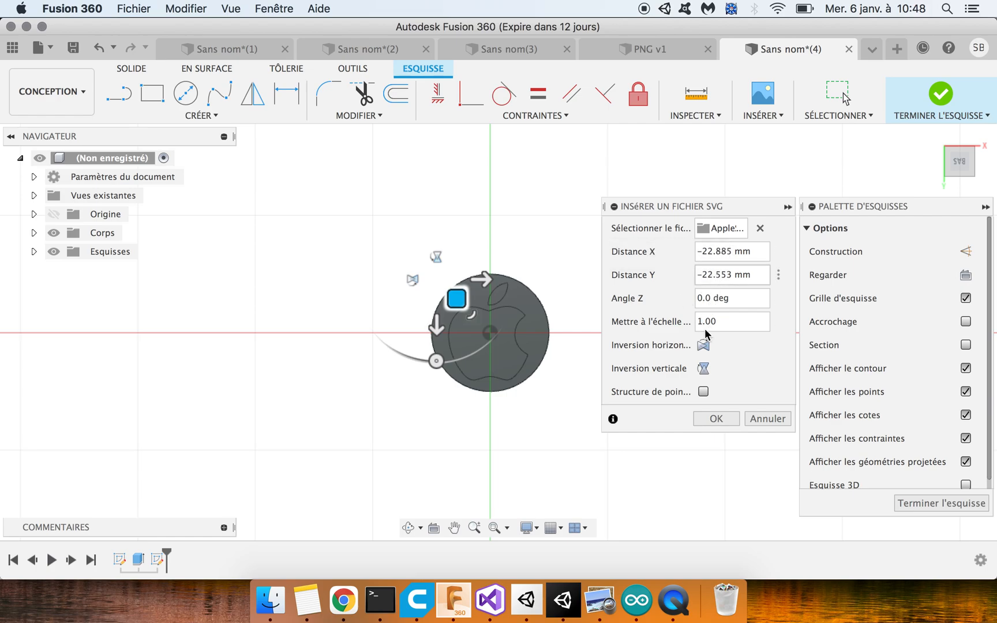
# Step: Try the horizontal and vertical flips on the inserted logo and restore its original orientation
pyautogui.click(705, 348)
pyautogui.click(705, 348)
pyautogui.click(703, 369)
pyautogui.click(704, 369)
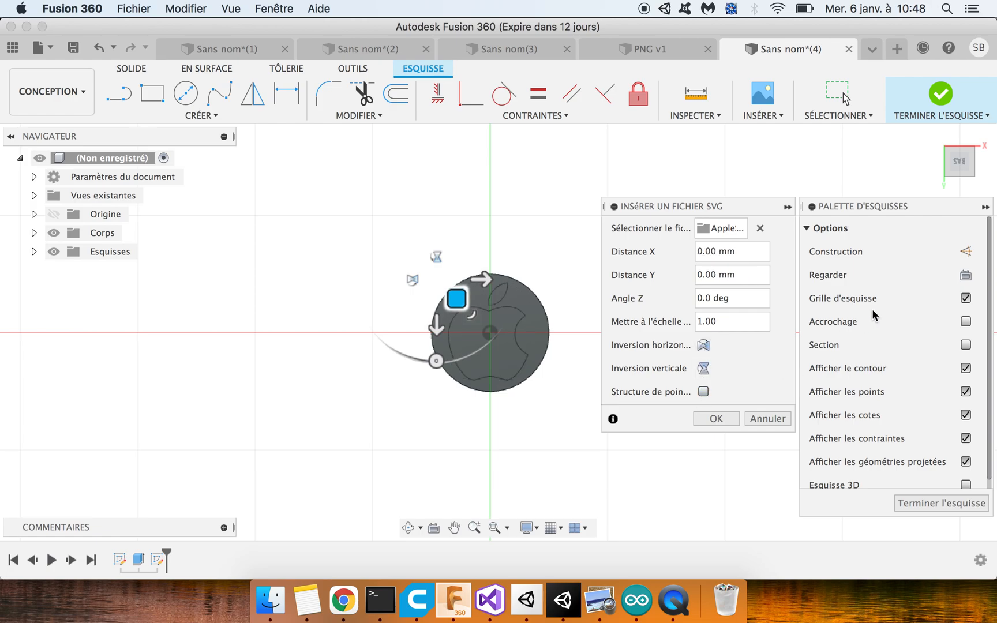
# Step: Confirm the SVG insertion and finish the sketch
pyautogui.click(808, 229)
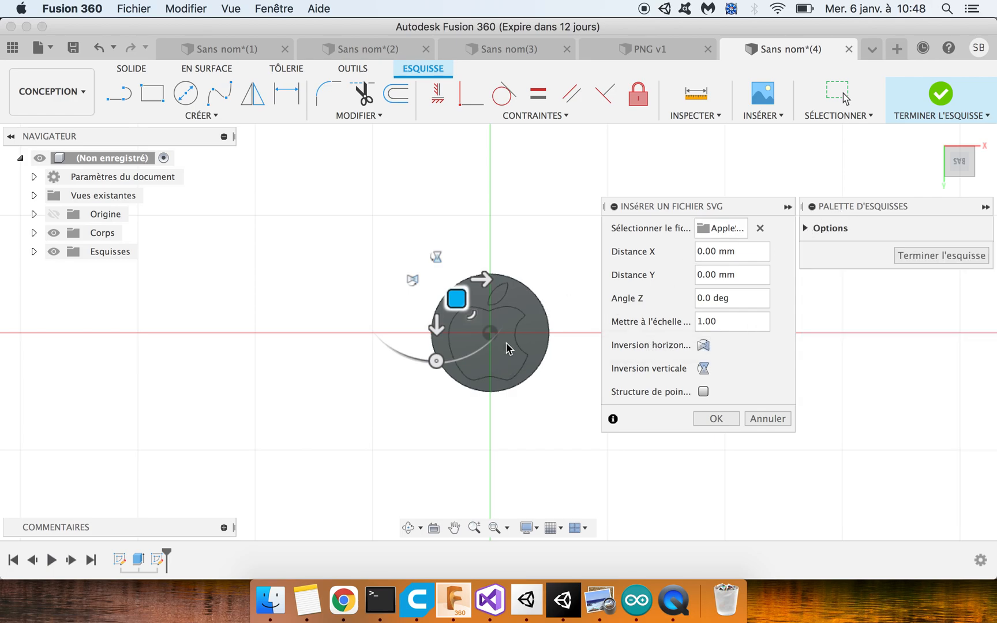
pyautogui.click(724, 425)
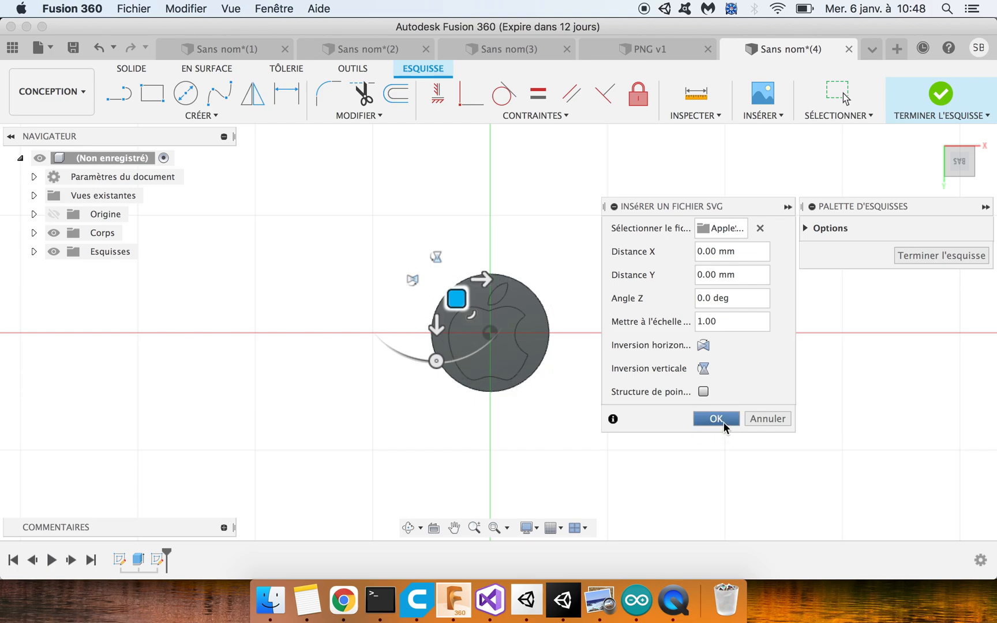
pyautogui.click(724, 425)
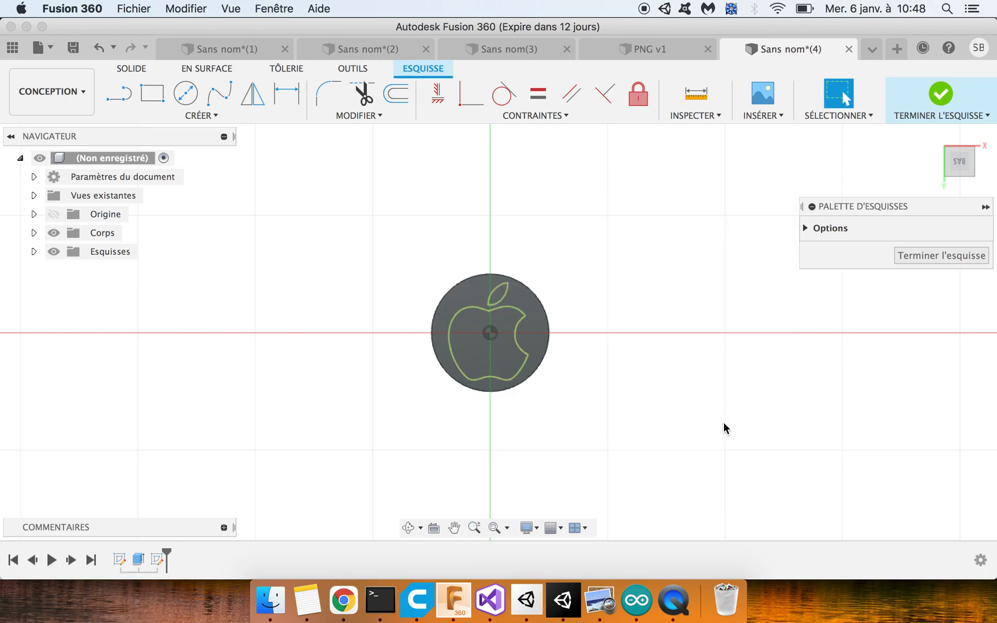
pyautogui.click(905, 256)
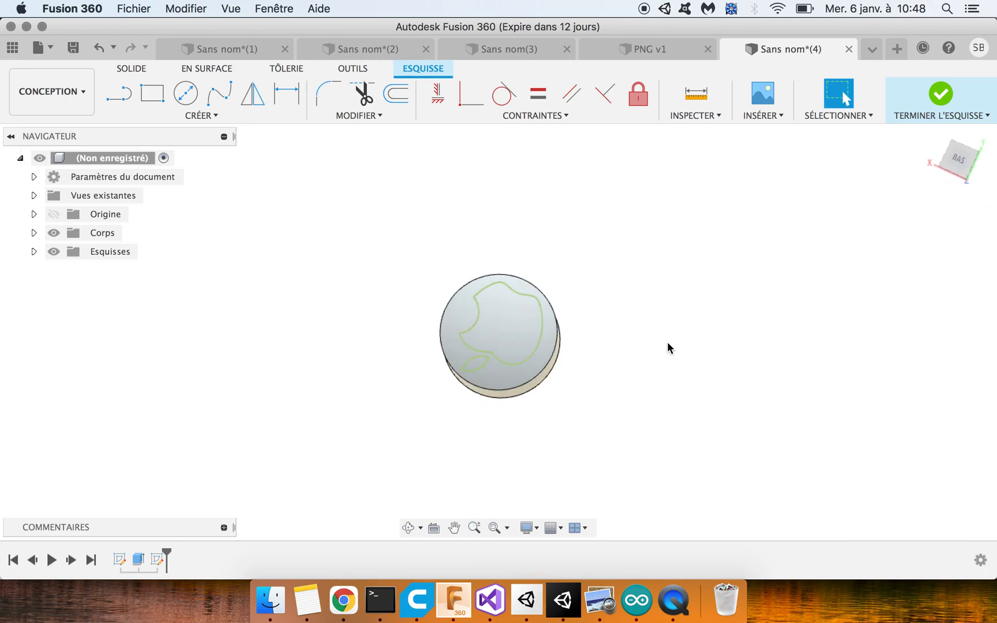
# Step: Extrude the apple body and leaf profiles by -5 mm to engrave the logo into the disc
pyautogui.click(408, 527)
pyautogui.moveTo(437, 310)
pyautogui.mouseDown()
pyautogui.moveTo(374, 386)
pyautogui.moveTo(437, 429)
pyautogui.moveTo(447, 312)
pyautogui.moveTo(429, 307)
pyautogui.moveTo(456, 323)
pyautogui.moveTo(436, 372)
pyautogui.moveTo(550, 247)
pyautogui.moveTo(590, 142)
pyautogui.moveTo(526, 240)
pyautogui.moveTo(473, 277)
pyautogui.moveTo(398, 305)
pyautogui.moveTo(298, 310)
pyautogui.moveTo(258, 377)
pyautogui.moveTo(334, 401)
pyautogui.moveTo(363, 361)
pyautogui.moveTo(346, 356)
pyautogui.mouseUp()
pyautogui.click(151, 94)
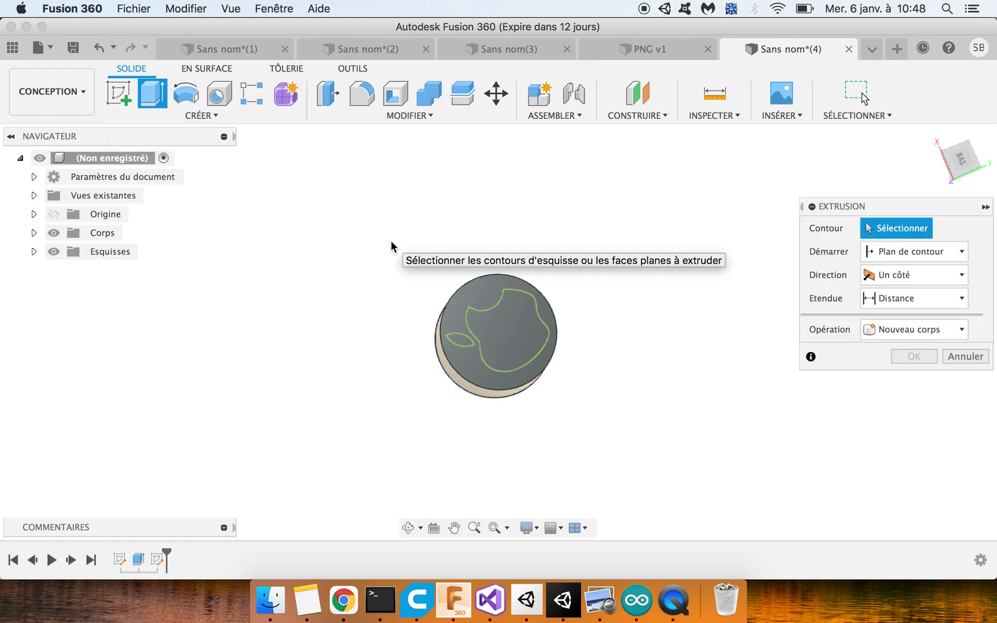
pyautogui.click(484, 319)
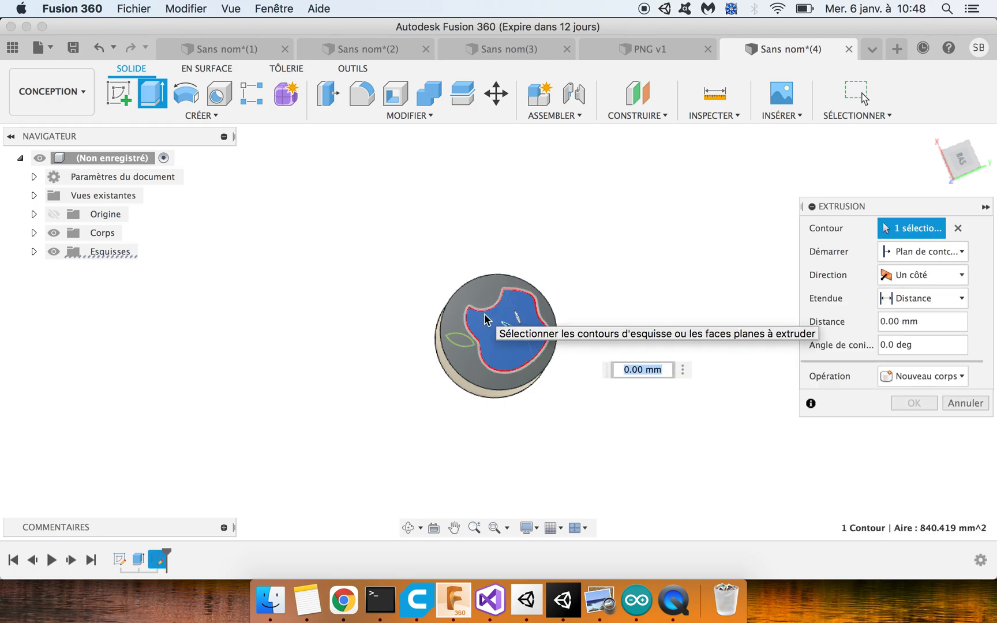
pyautogui.click(459, 339)
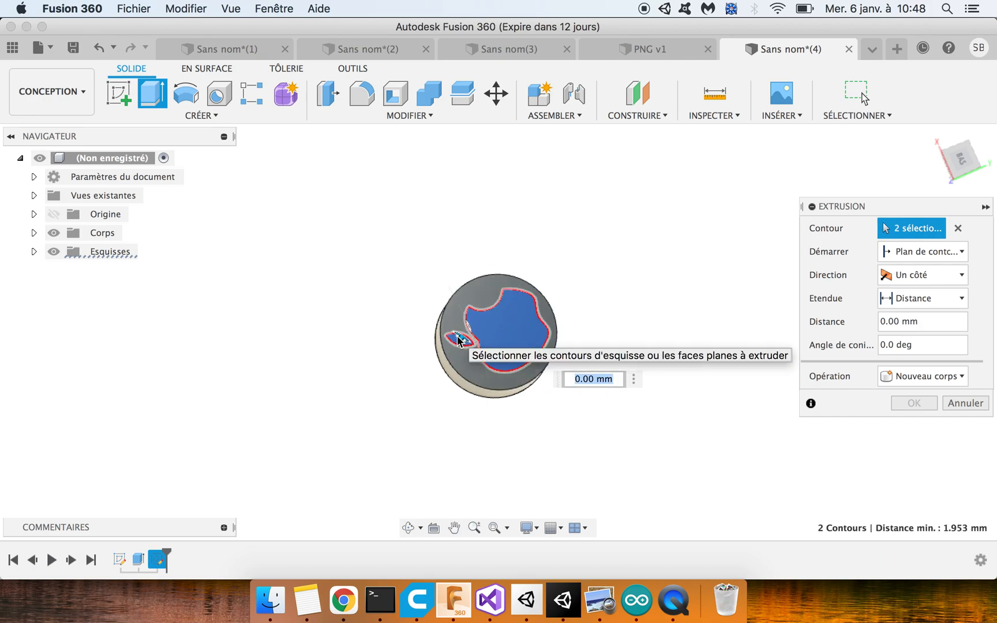
pyautogui.write('-5')
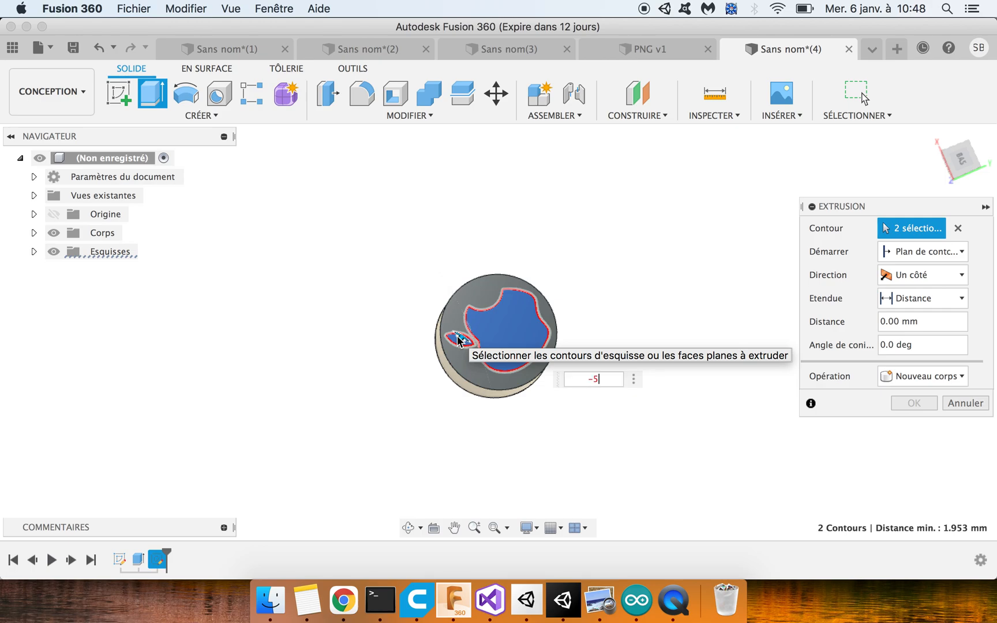
pyautogui.press('Return')
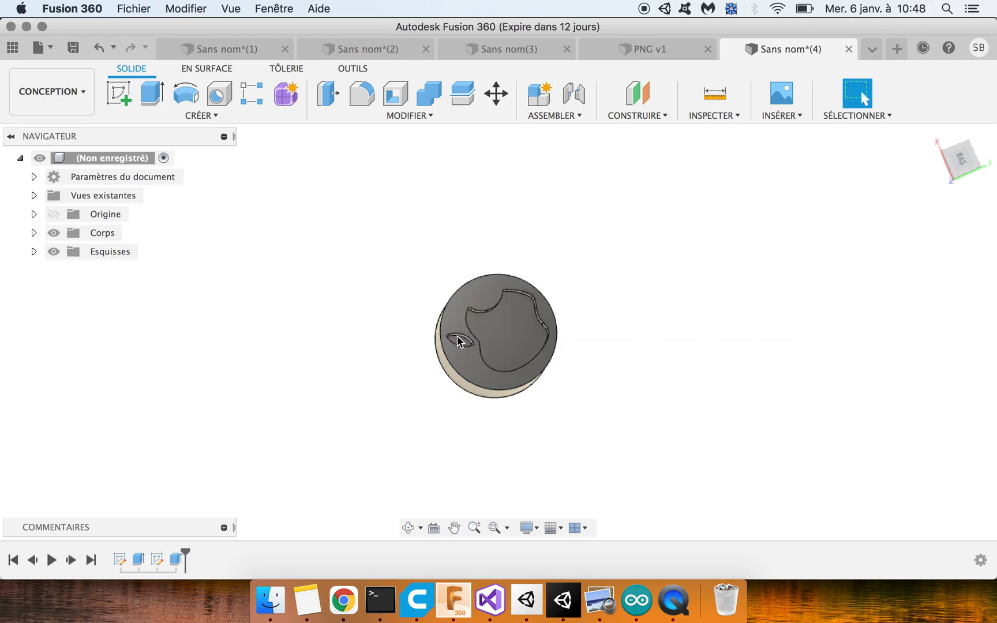
# Step: Inspect the engraved logo and both faces of the disc, and return to Chrome
pyautogui.click(408, 527)
pyautogui.moveTo(406, 433); pyautogui.dragTo(471, 143)
pyautogui.moveTo(498, 304); pyautogui.dragTo(453, 281)
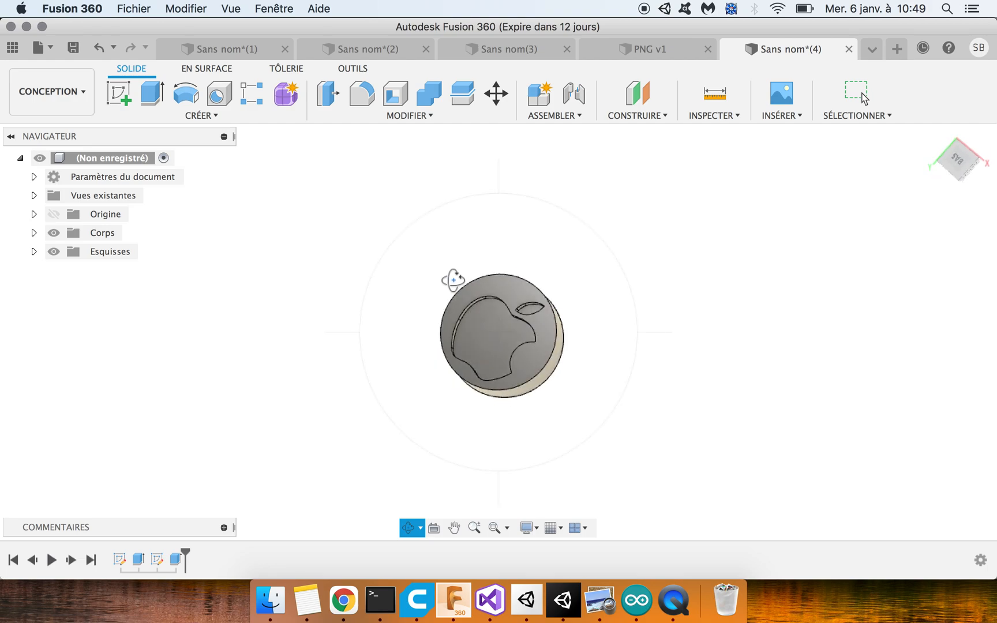
pyautogui.moveTo(584, 405); pyautogui.dragTo(464, 200)
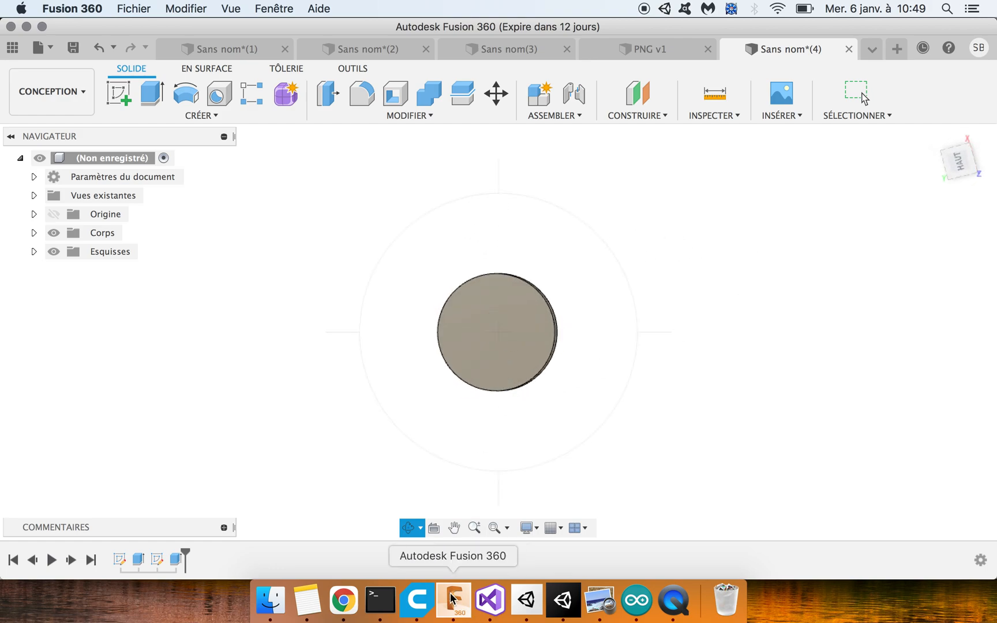
pyautogui.click(340, 608)
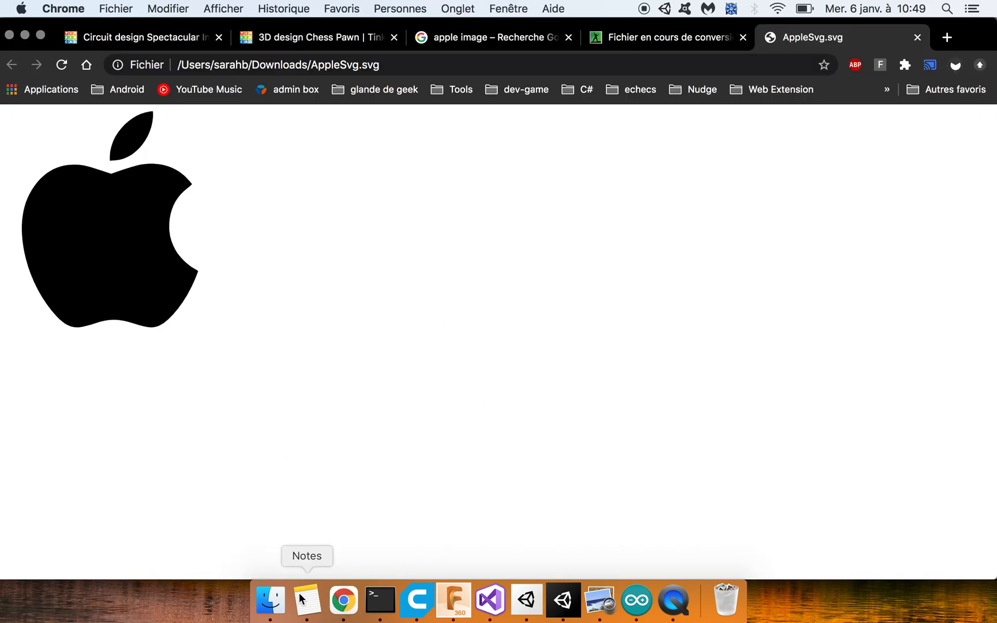
# Step: Return to the online SVG converter and convert windowsPng from the Bureau folder to SVG
pyautogui.click(615, 35)
pyautogui.press('F4')
pyautogui.click(11, 63)
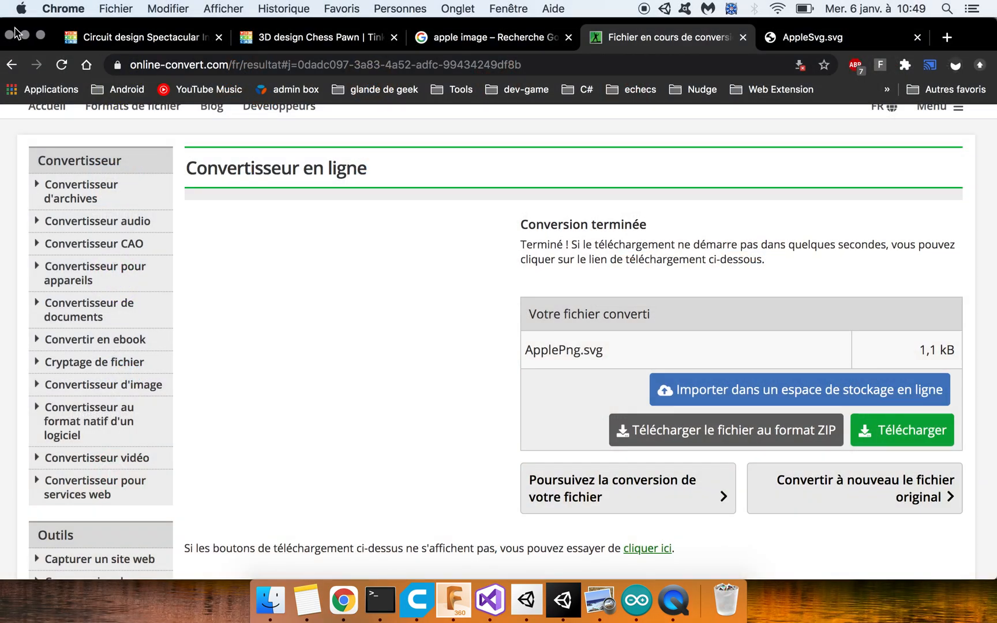
pyautogui.click(11, 65)
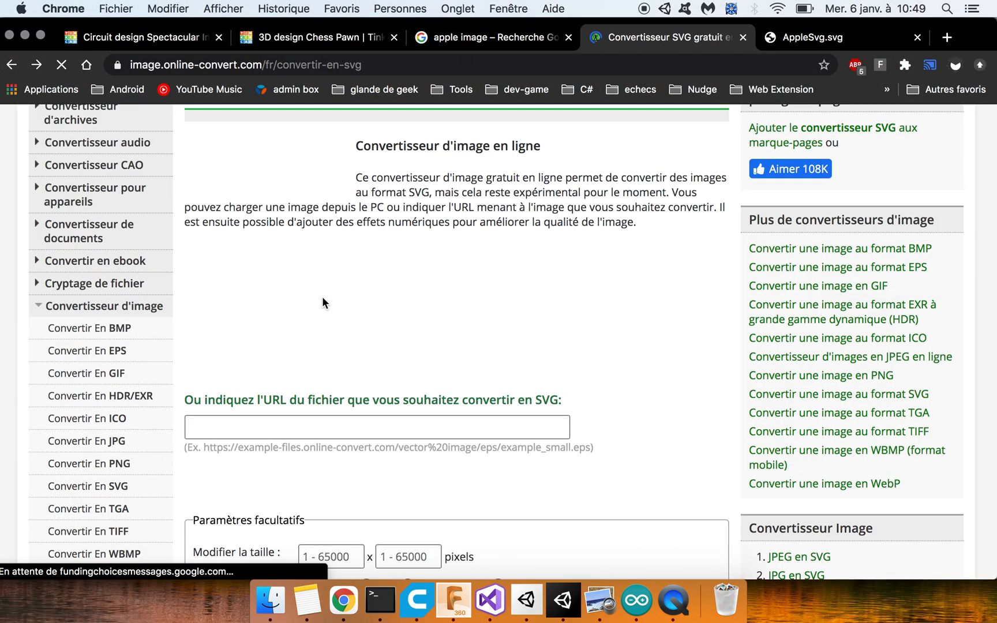
pyautogui.click(456, 343)
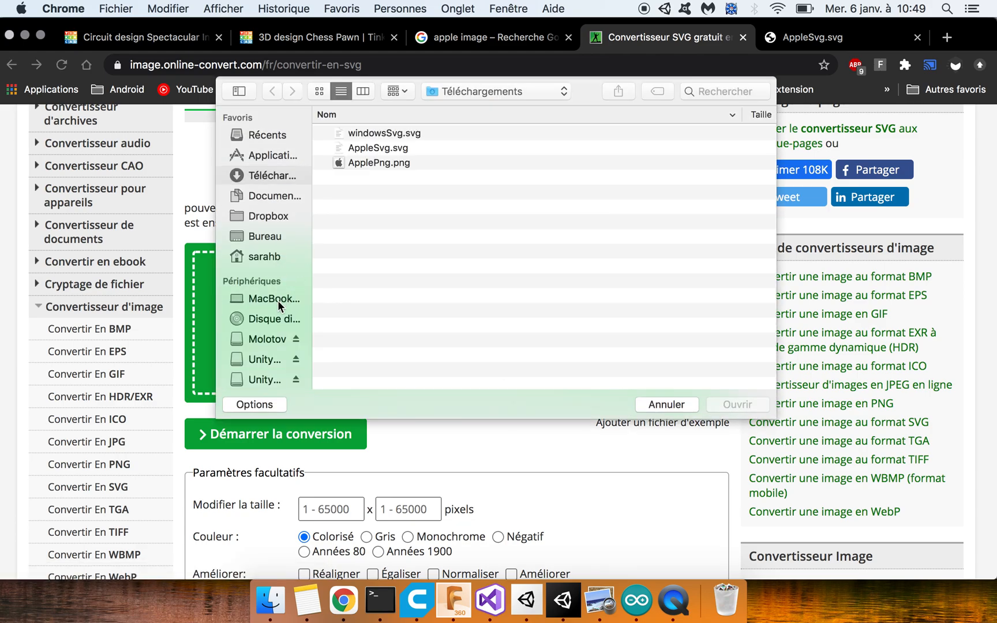
pyautogui.click(264, 237)
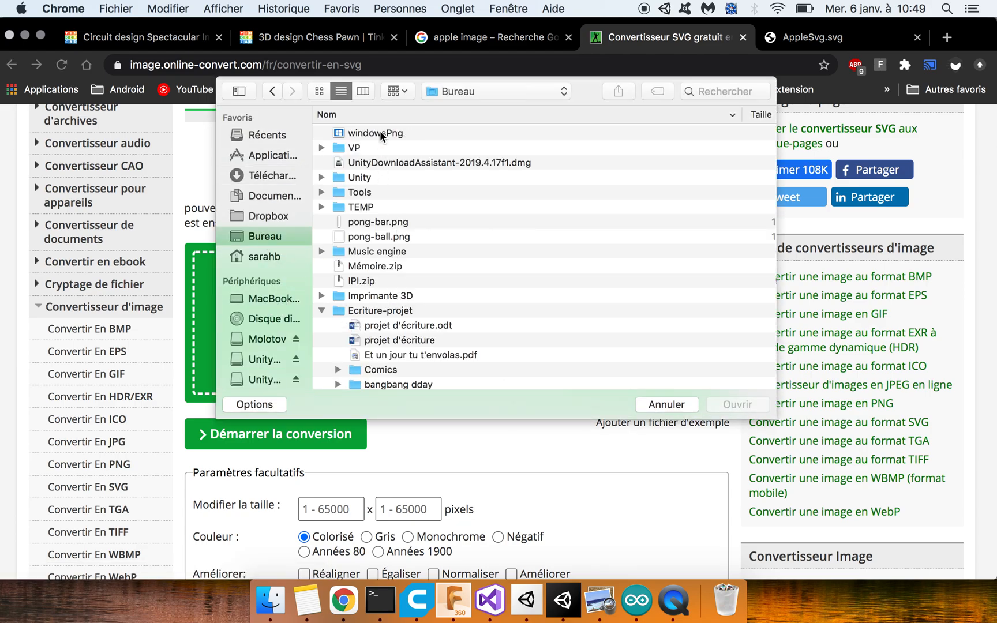
pyautogui.doubleClick(379, 133)
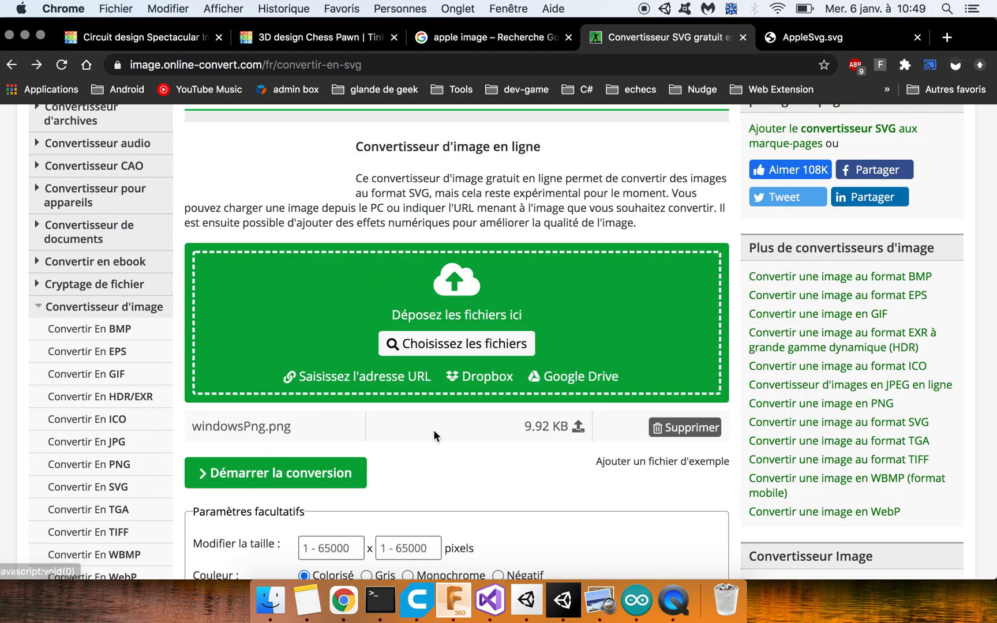
pyautogui.click(319, 479)
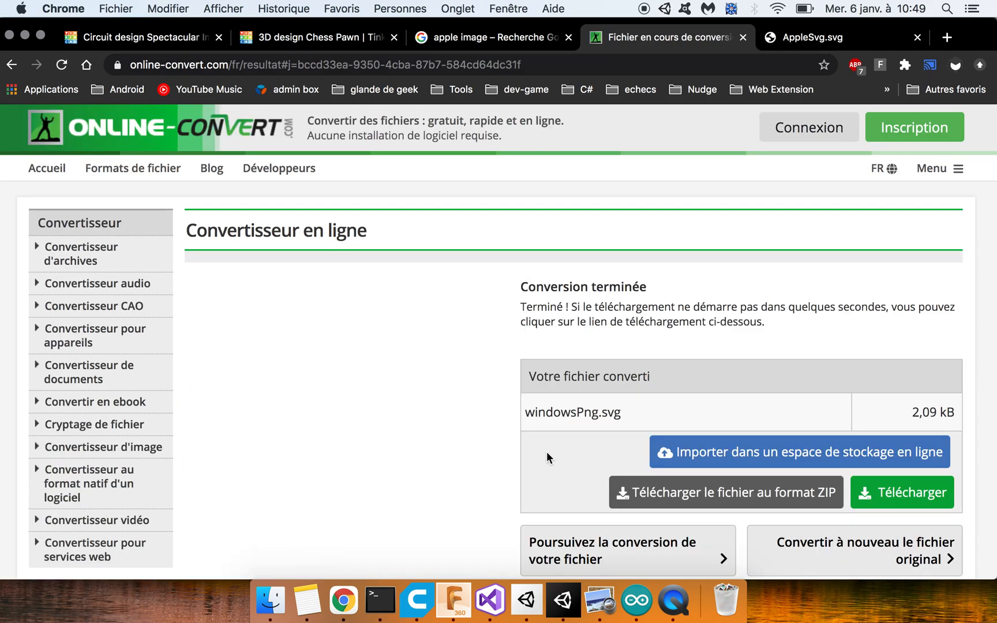
# Step: Download the converted file to Téléchargements as windowsSvg, replacing the existing file of that name
pyautogui.click(924, 501)
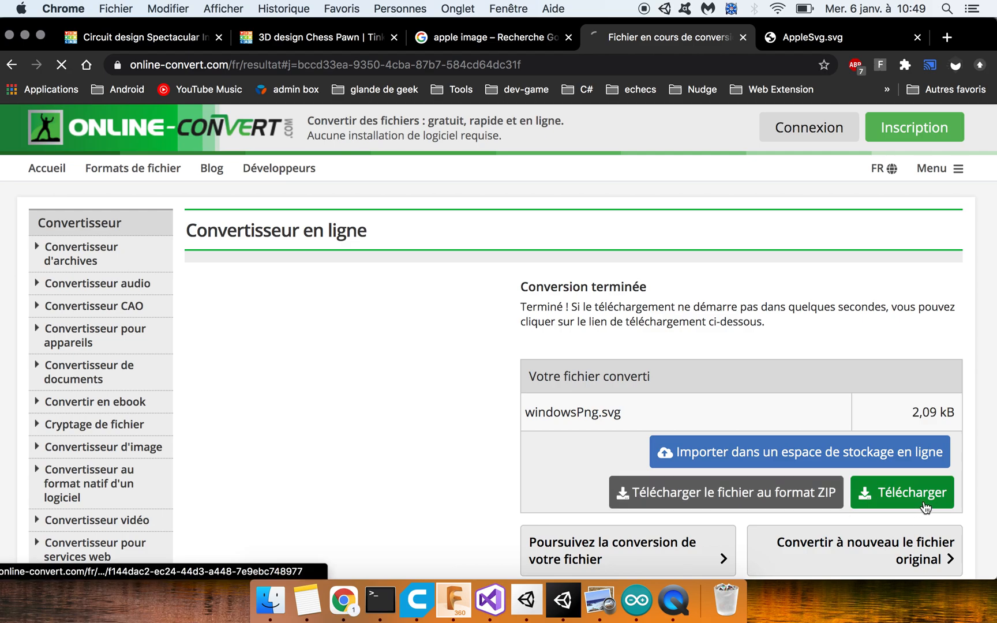
pyautogui.press('Right')
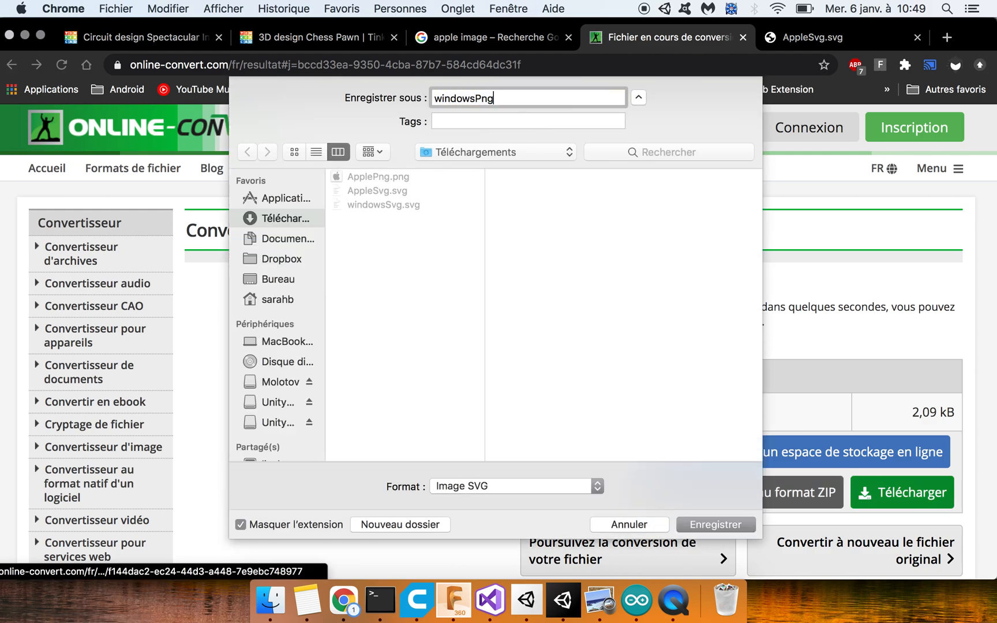
pyautogui.write('Svg')
pyautogui.press('Return')
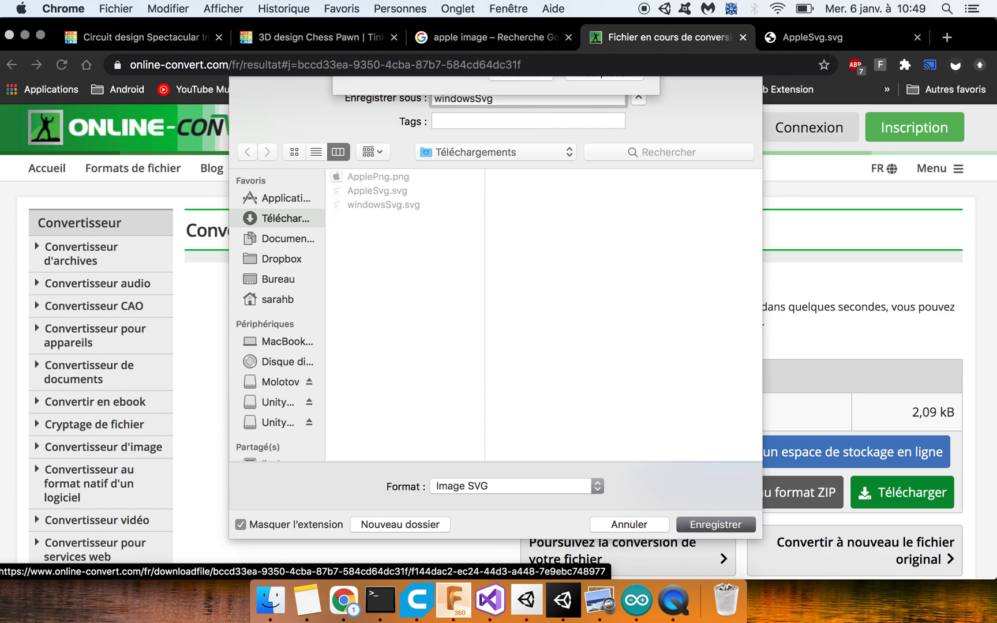
pyautogui.click(588, 173)
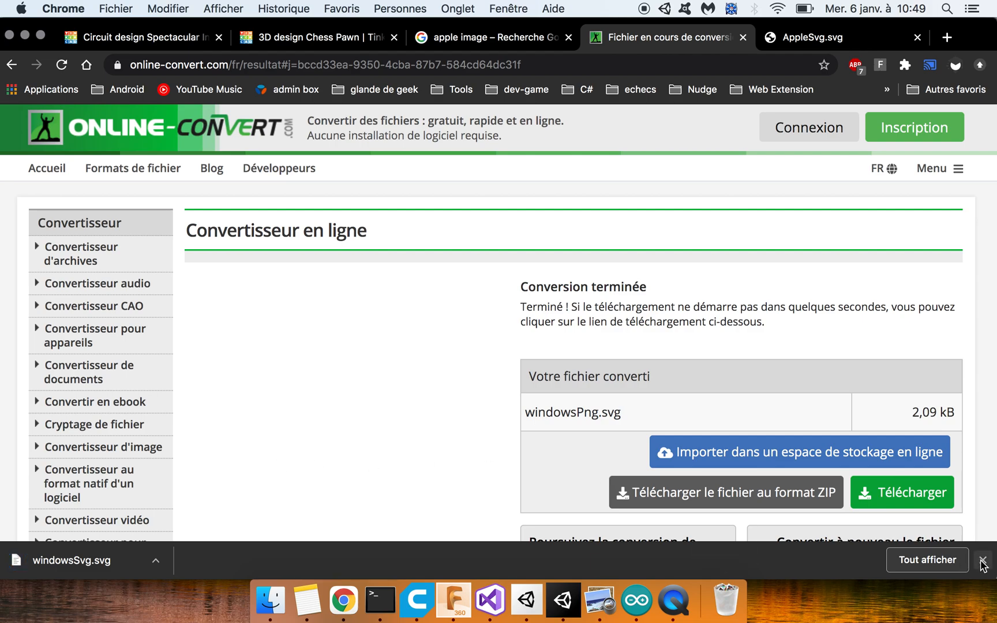
# Step: Open windowsSvg.svg in the browser and compare its logo with the converter's optional colour and enhancement settings
pyautogui.click(114, 573)
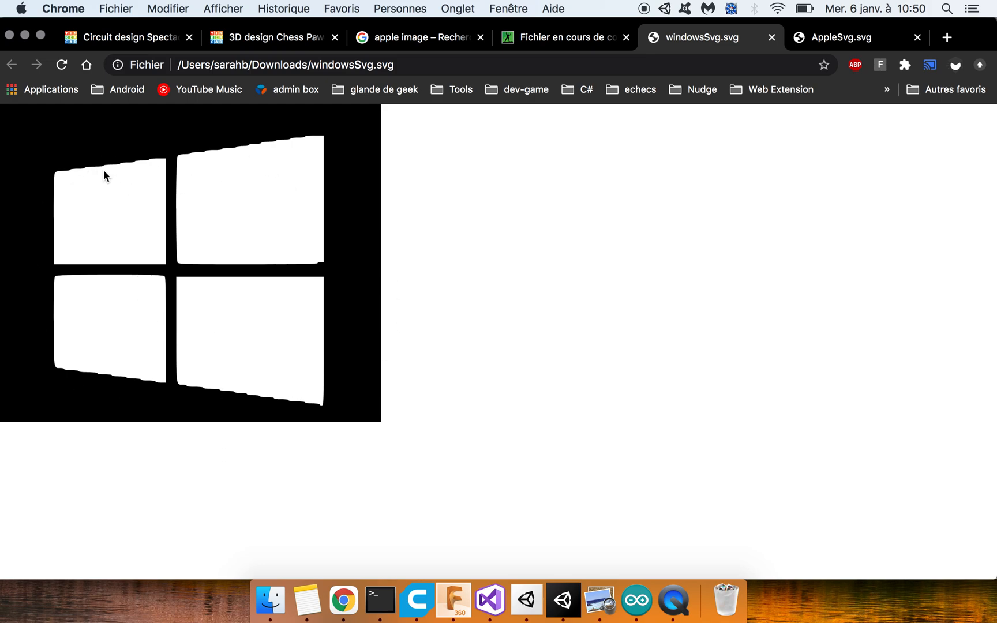
pyautogui.click(567, 35)
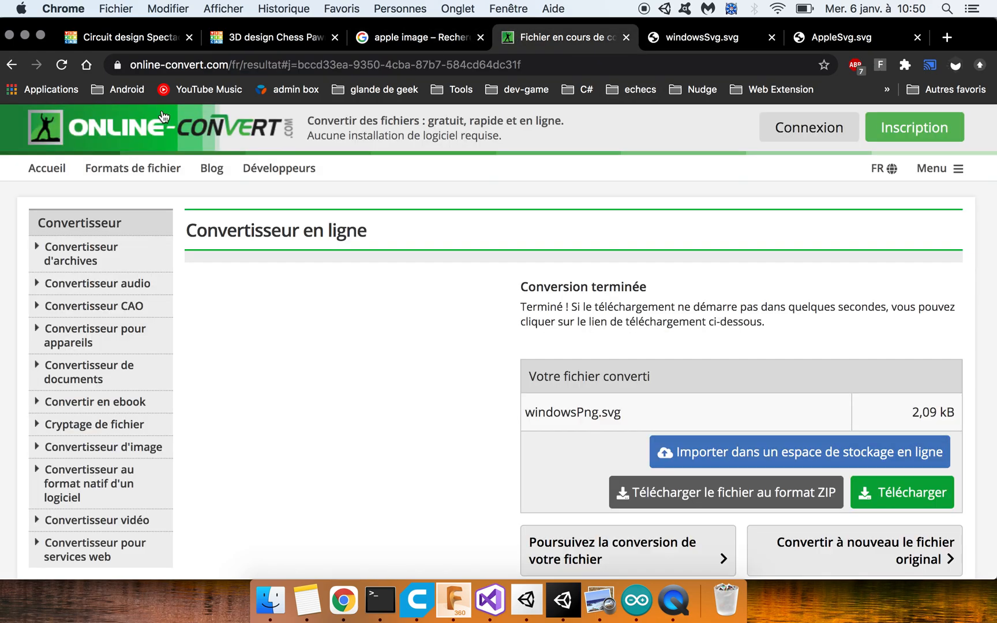
pyautogui.click(11, 65)
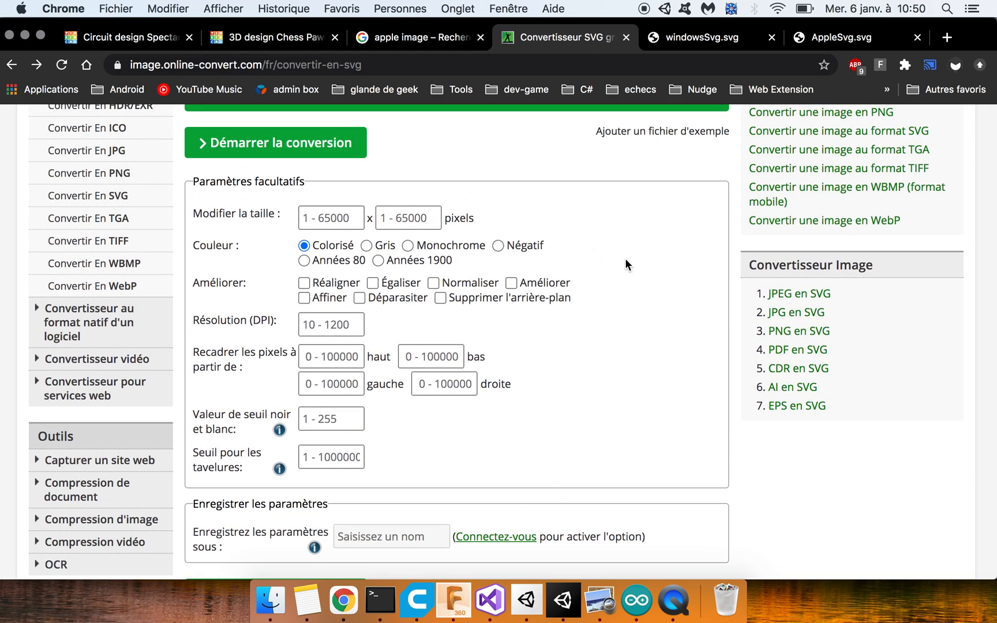
pyautogui.click(679, 40)
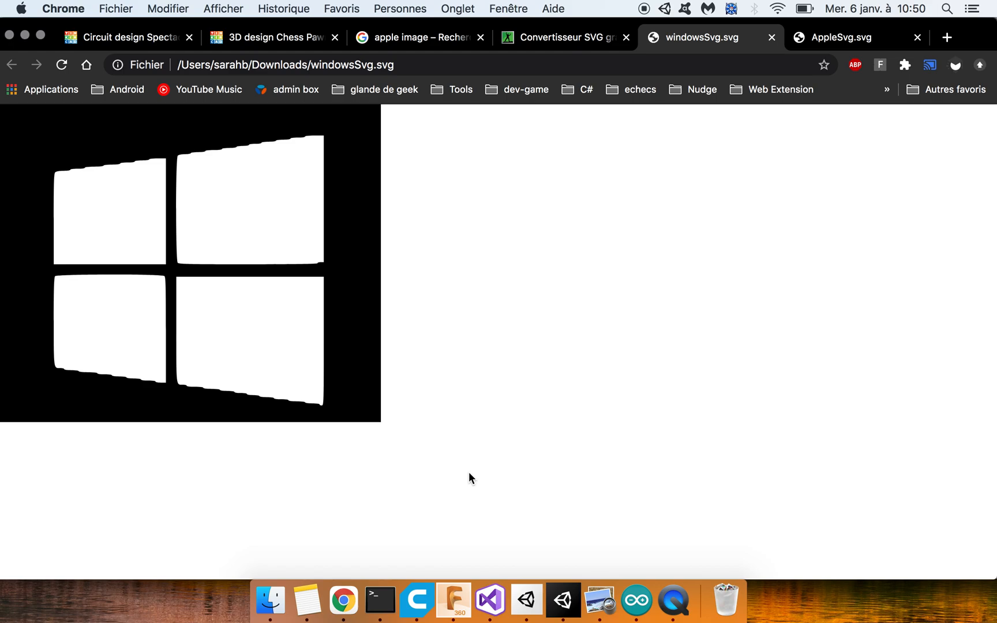
# Step: Switch to Fusion 360, start a sketch on the disc's plain face and insert windowsSvg.svg from the computer
pyautogui.click(456, 600)
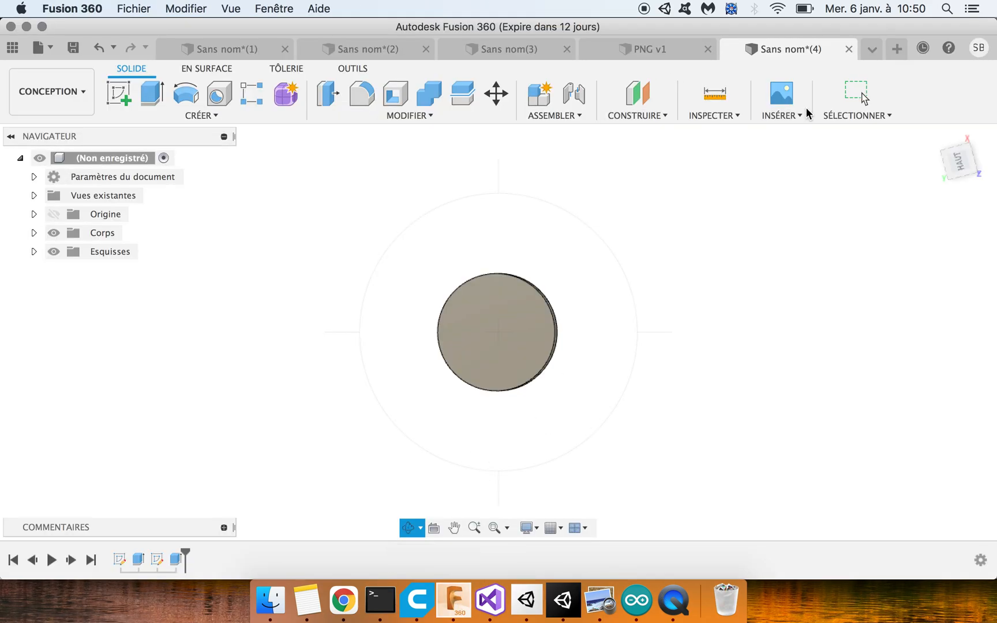
pyautogui.click(118, 92)
pyautogui.click(518, 345)
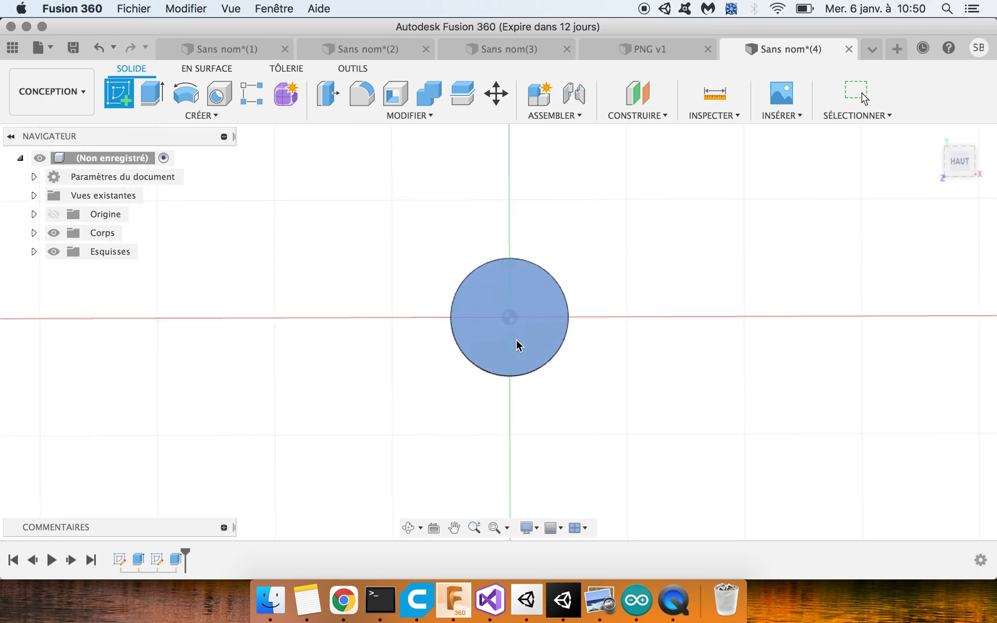
pyautogui.click(770, 116)
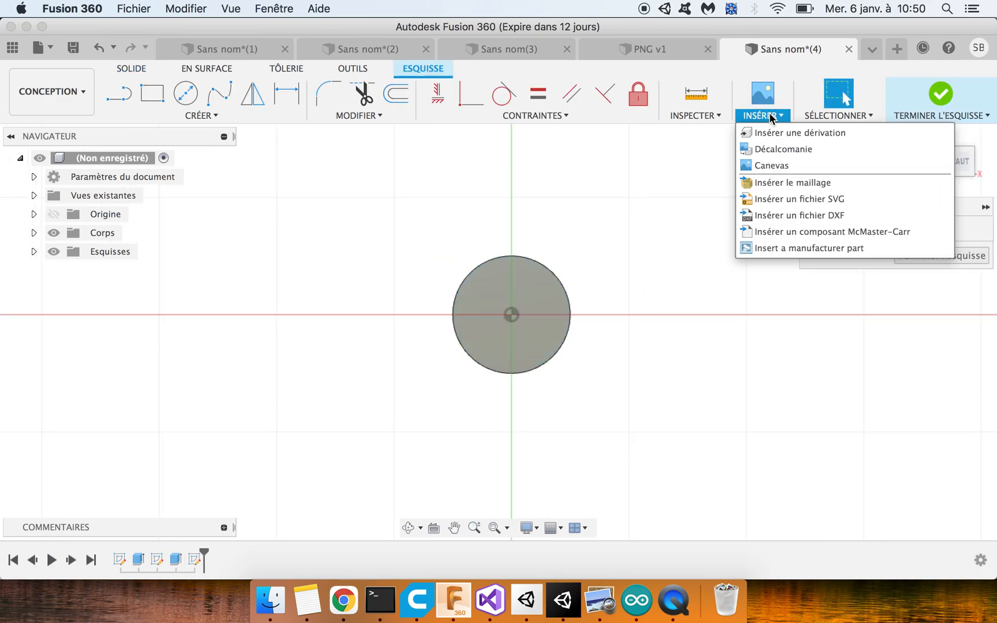
pyautogui.click(769, 200)
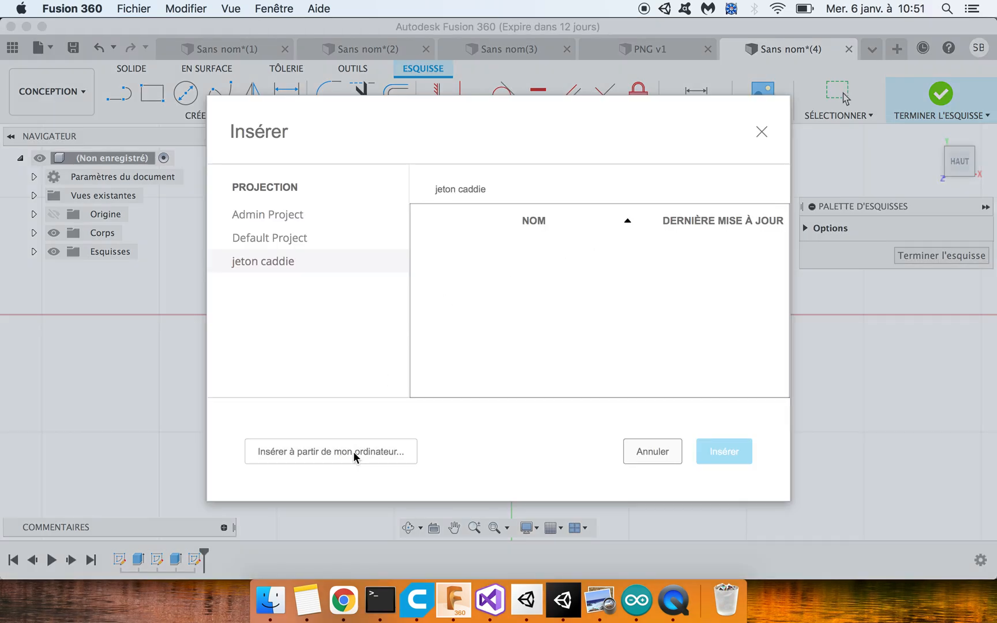
pyautogui.click(353, 452)
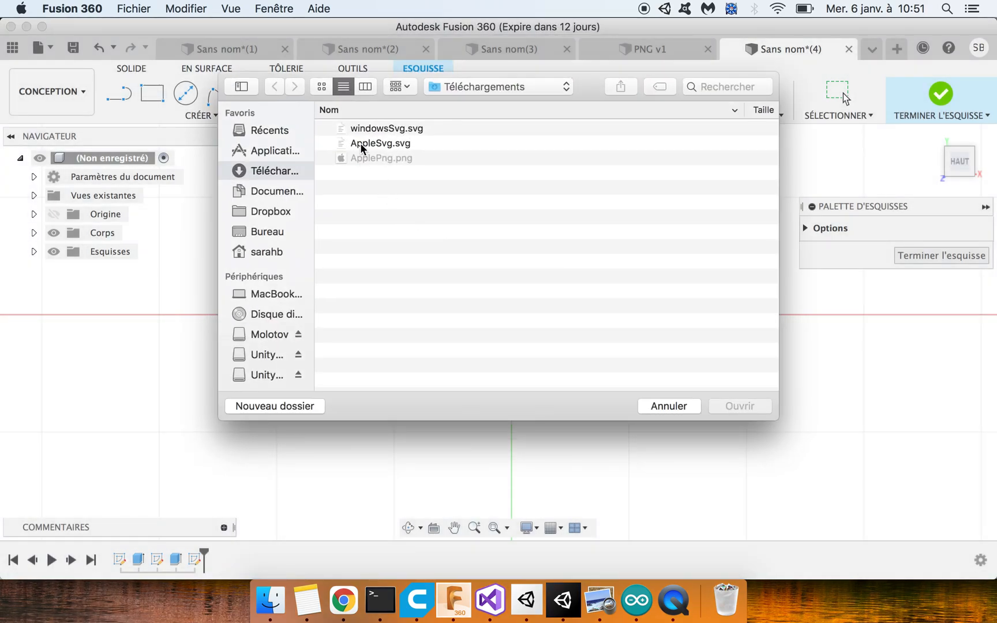
pyautogui.click(372, 129)
pyautogui.click(719, 404)
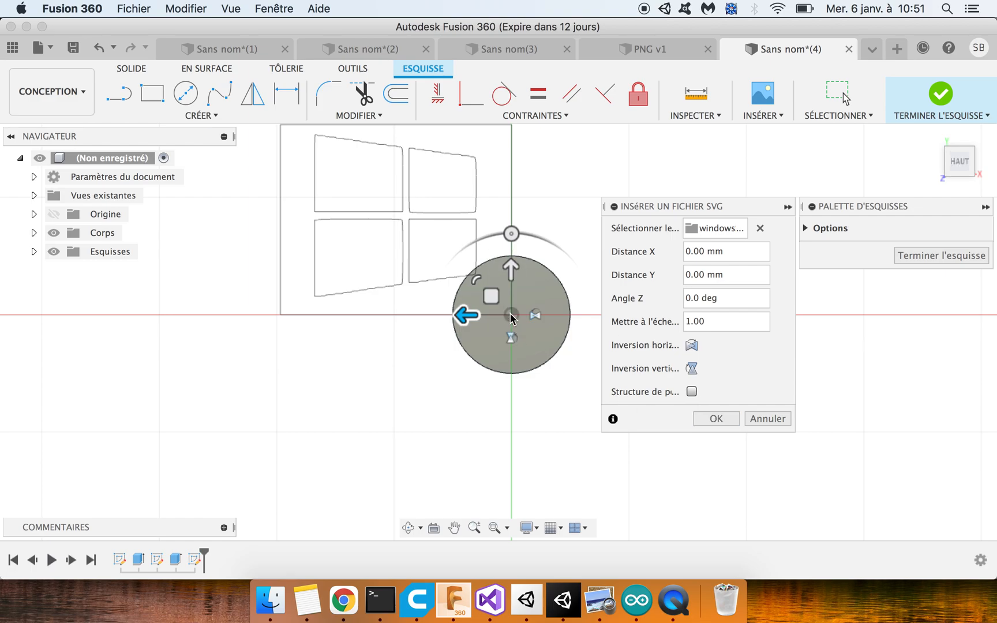
# Step: Shrink the Windows logo to fit the disc, offset it 3.98 mm in X and 4.975 mm in Y, and finish the sketch
pyautogui.moveTo(477, 281)
pyautogui.mouseDown()
pyautogui.moveTo(451, 271)
pyautogui.moveTo(519, 319)
pyautogui.moveTo(537, 344)
pyautogui.moveTo(530, 326)
pyautogui.mouseUp()
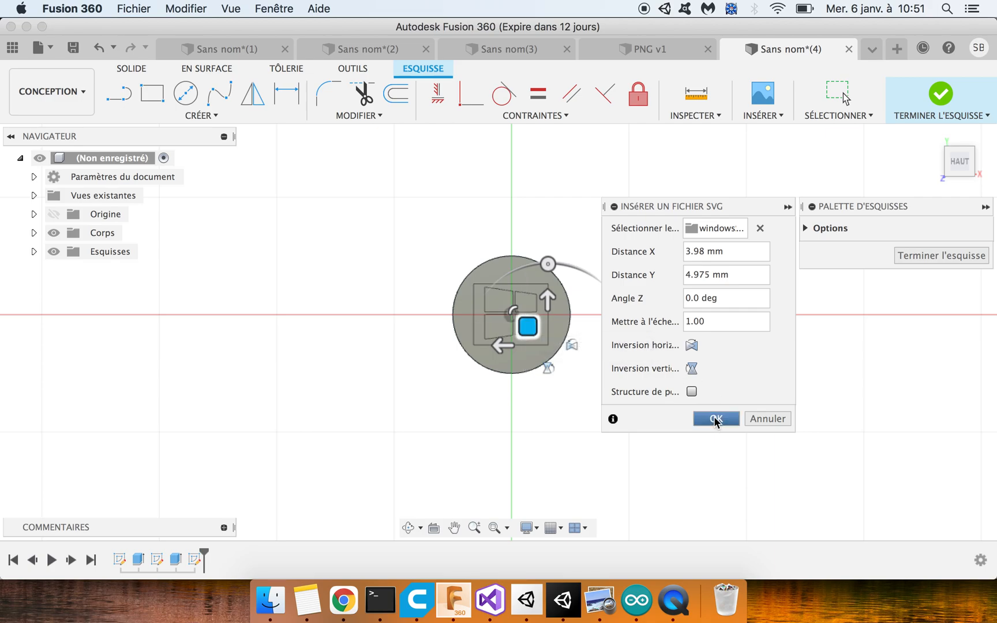
pyautogui.click(716, 419)
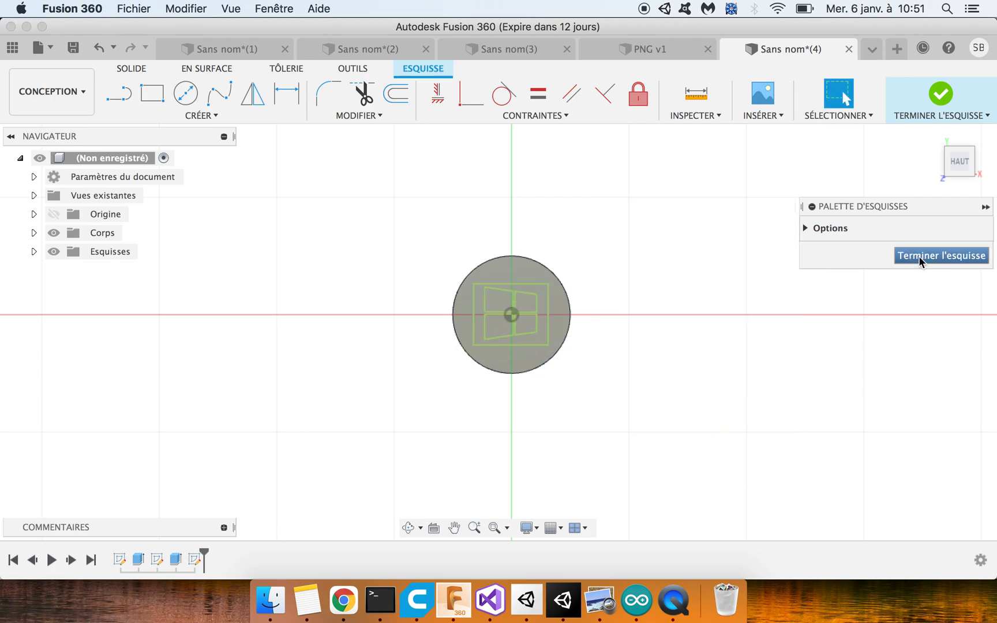
pyautogui.click(941, 256)
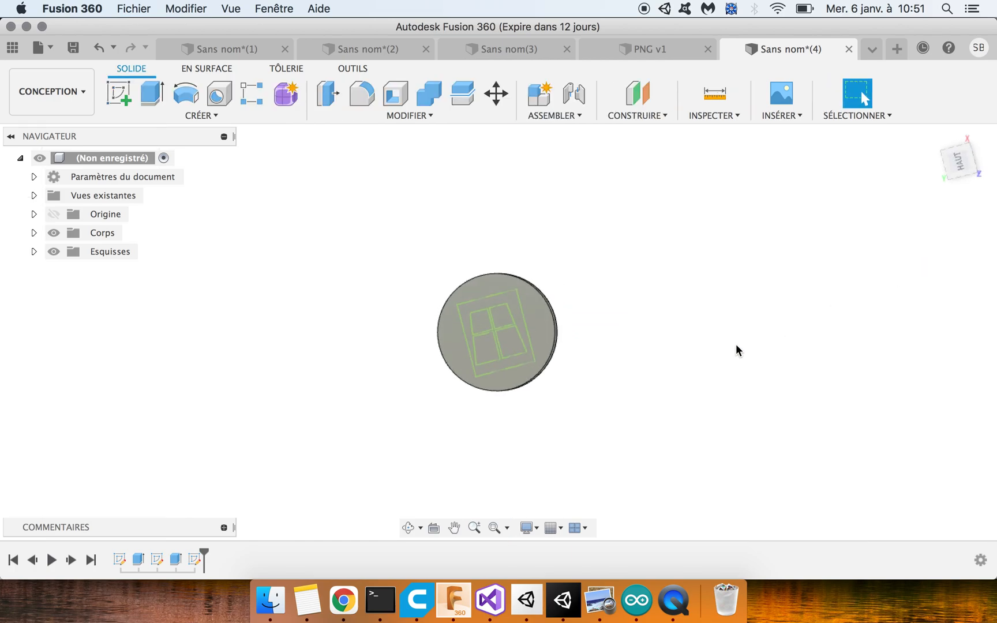
# Step: Extrude the four window panes and the disc area outside the logo's rectangular frame by -4 mm
pyautogui.click(420, 528)
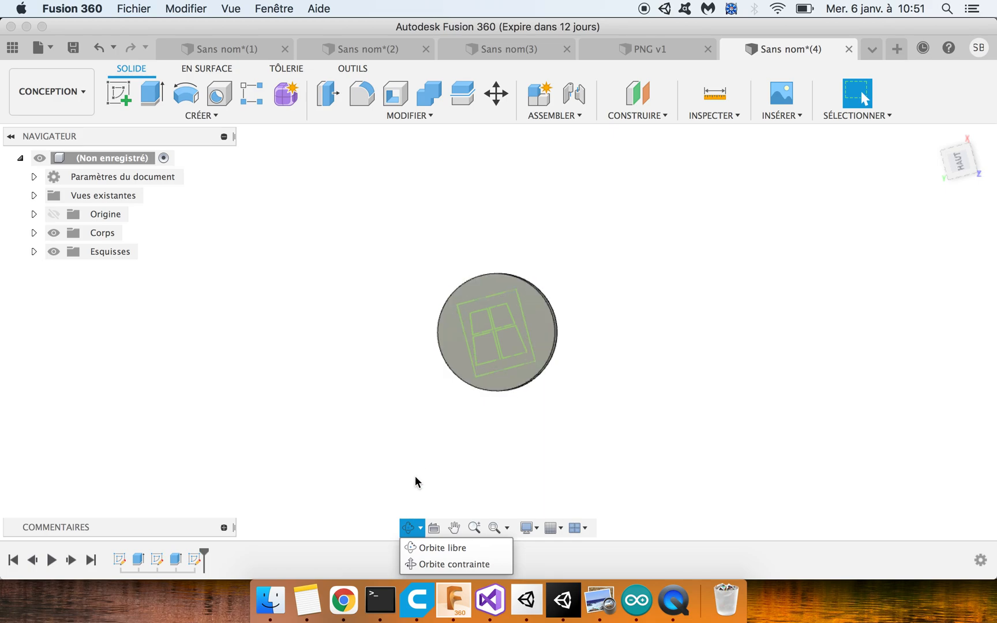
pyautogui.click(441, 458)
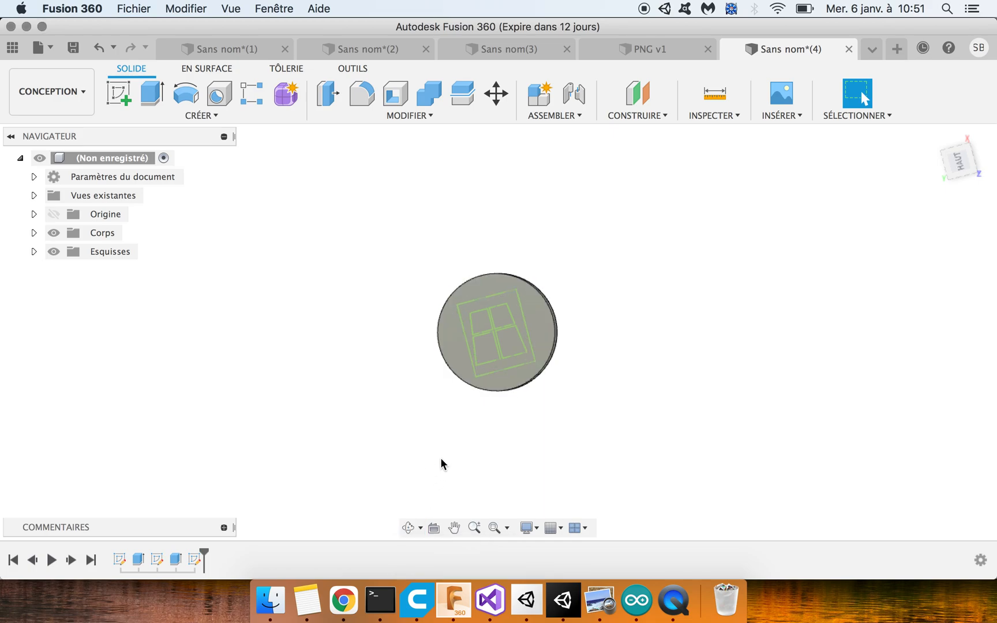
pyautogui.click(410, 528)
pyautogui.moveTo(441, 445); pyautogui.dragTo(504, 229)
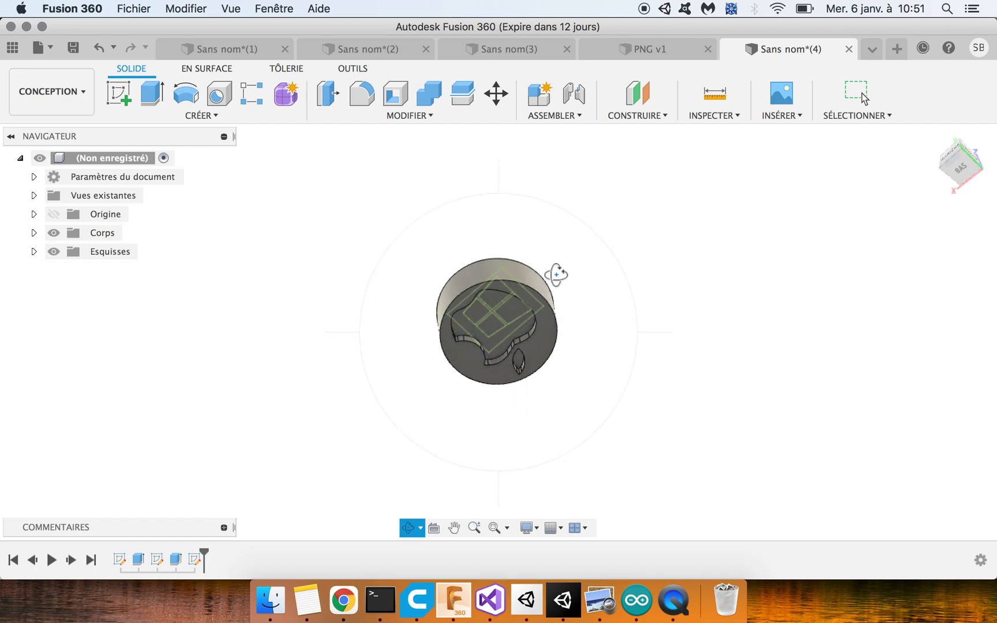
pyautogui.moveTo(444, 263)
pyautogui.mouseDown()
pyautogui.moveTo(436, 329)
pyautogui.moveTo(460, 396)
pyautogui.moveTo(512, 444)
pyautogui.moveTo(501, 463)
pyautogui.moveTo(408, 458)
pyautogui.moveTo(370, 418)
pyautogui.moveTo(463, 445)
pyautogui.moveTo(527, 434)
pyautogui.mouseUp()
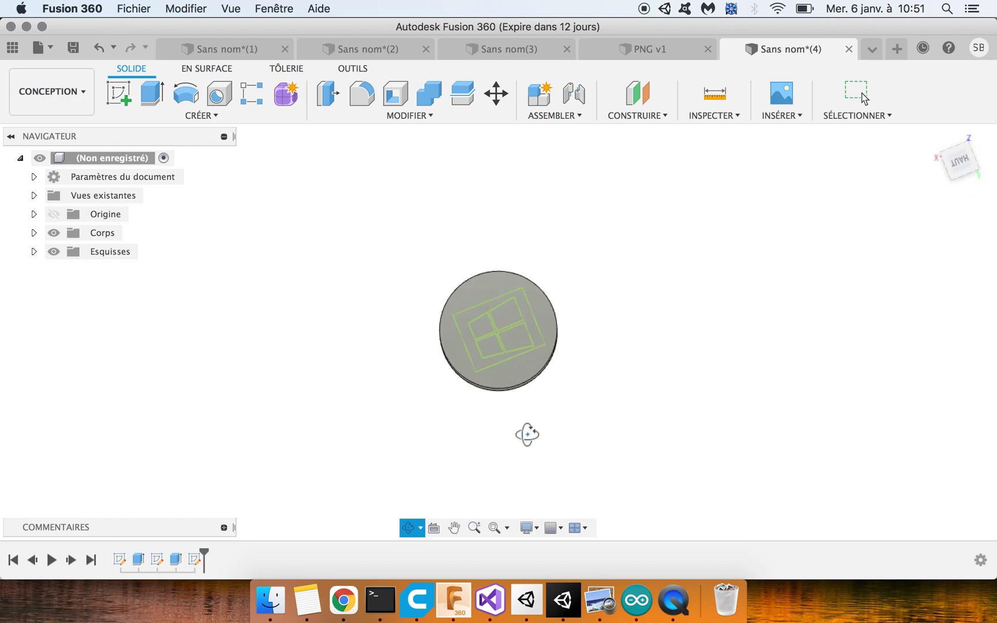
pyautogui.click(150, 97)
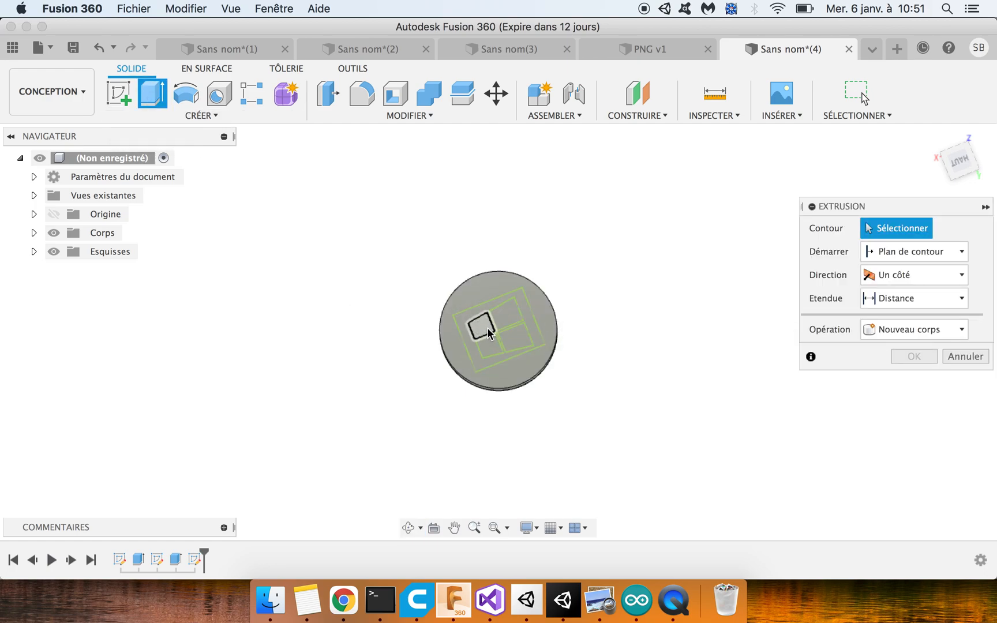
pyautogui.click(482, 328)
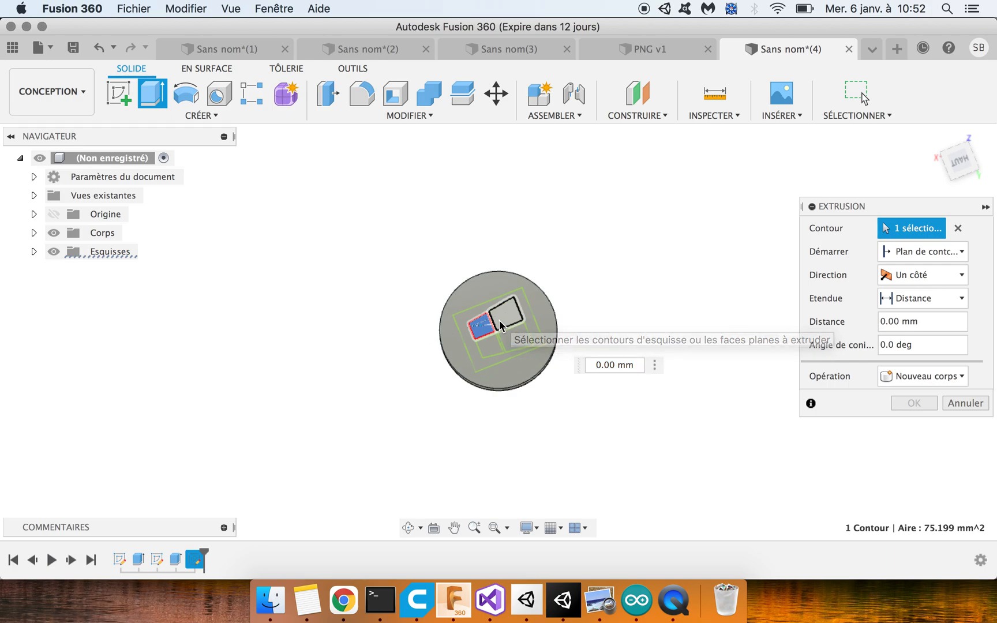
pyautogui.click(500, 327)
pyautogui.click(491, 348)
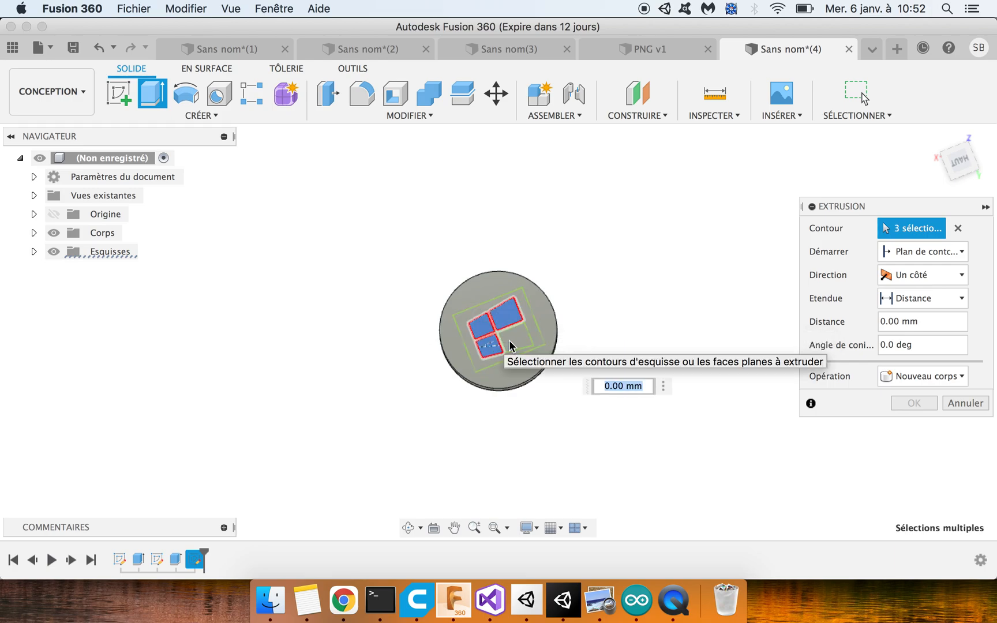
pyautogui.click(517, 345)
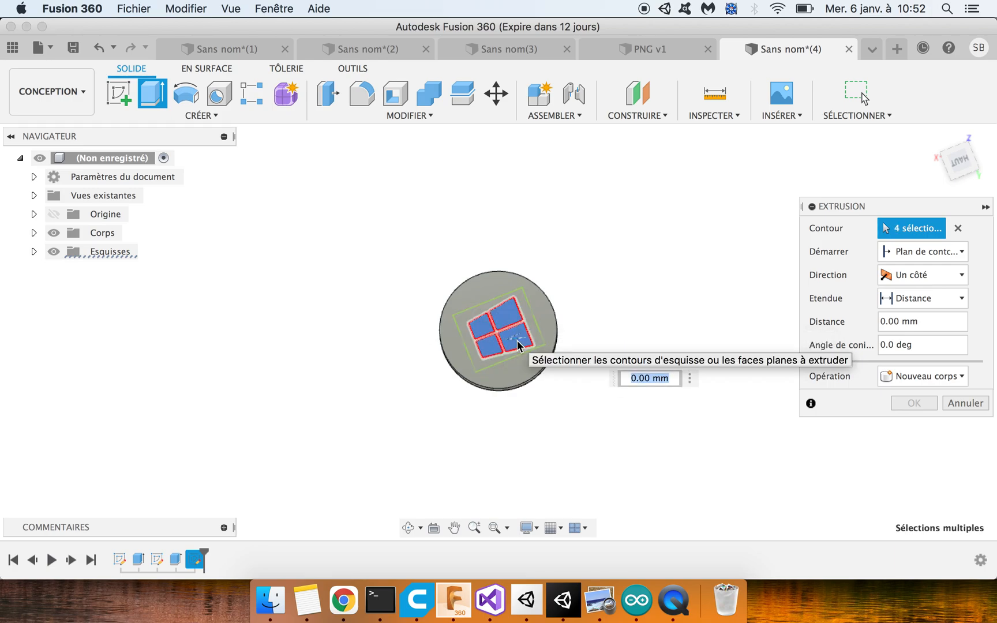
pyautogui.click(481, 308)
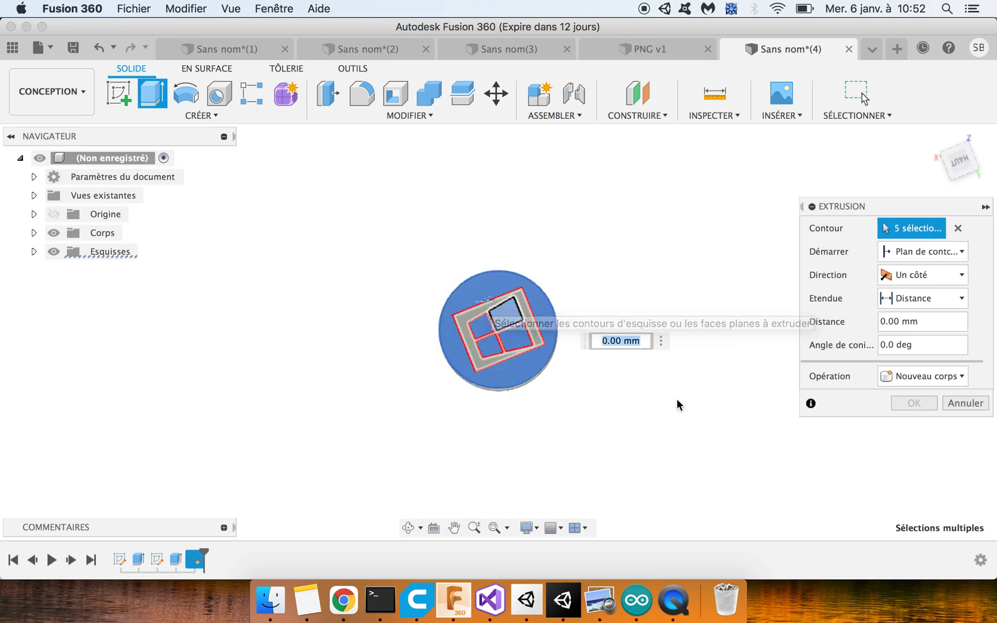
pyautogui.write('-4')
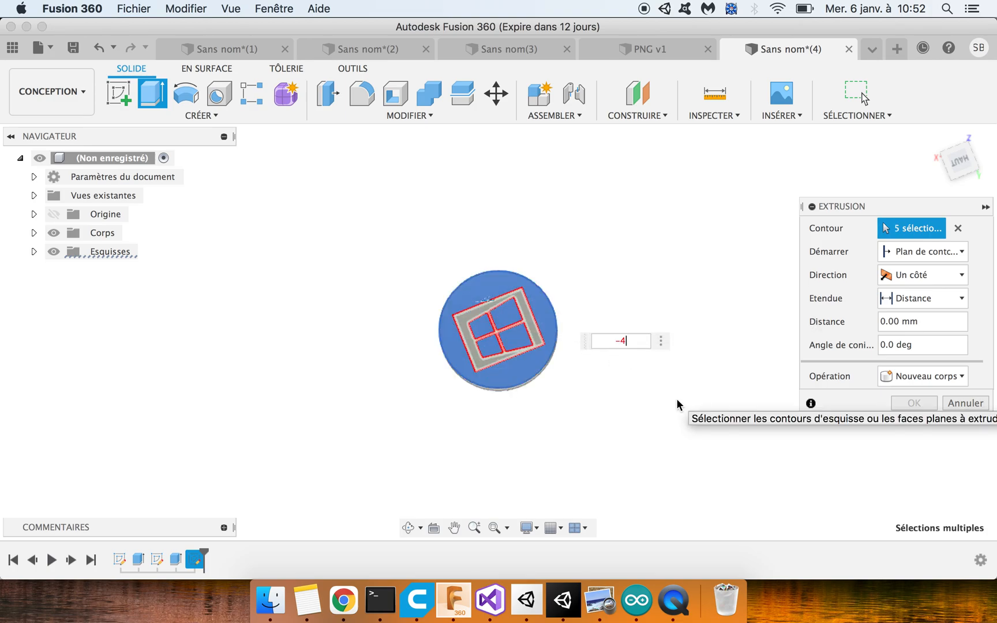
pyautogui.press('Return')
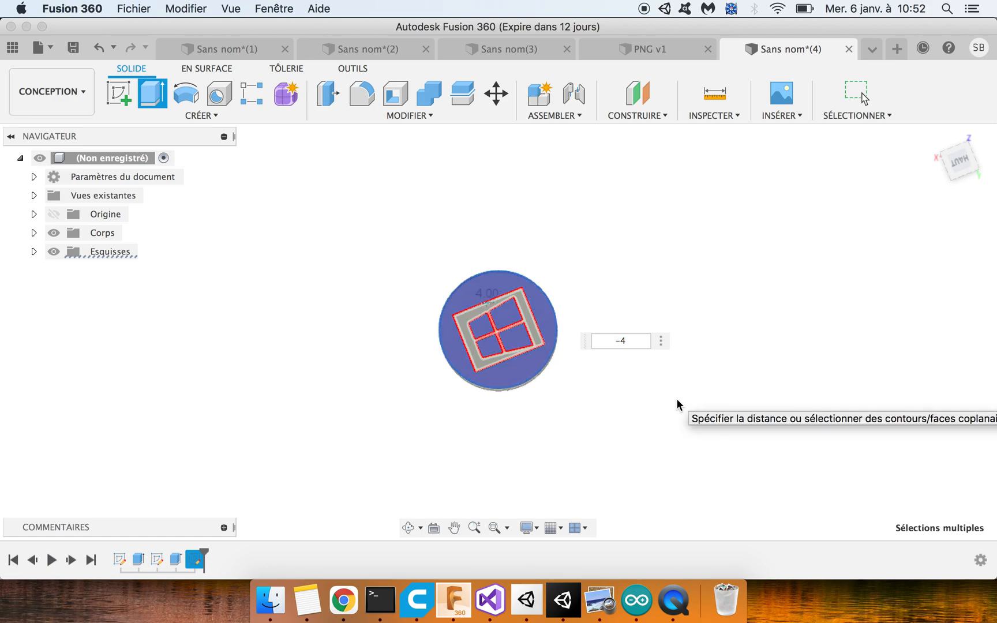
# Step: Examine the disc from several angles to check the Windows logo relief
pyautogui.click(406, 526)
pyautogui.moveTo(437, 427); pyautogui.dragTo(267, 338)
pyautogui.moveTo(419, 323); pyautogui.dragTo(577, 258)
pyautogui.moveTo(598, 340); pyautogui.dragTo(469, 423)
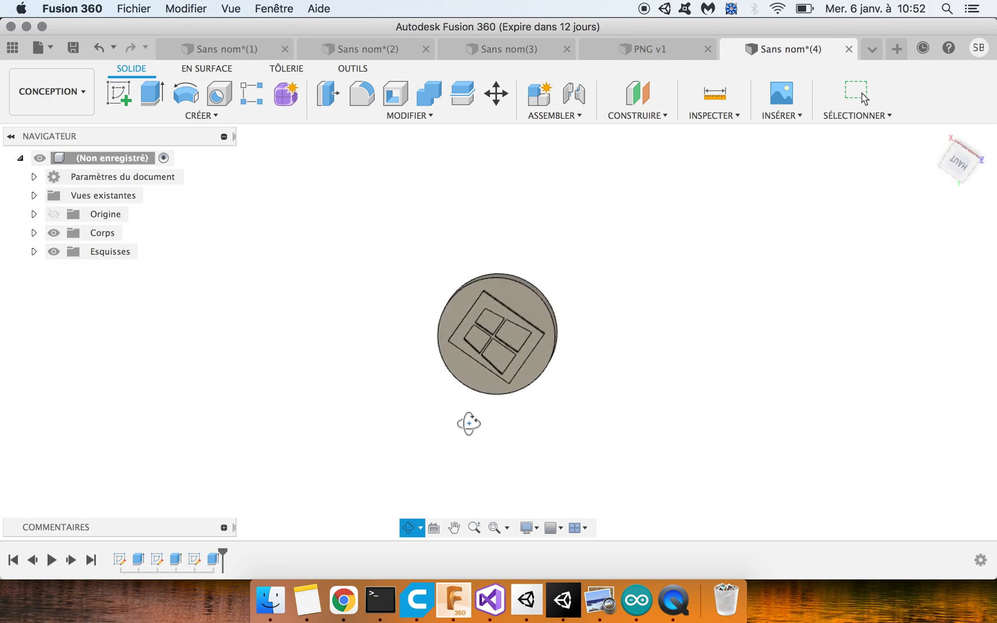
# Step: Extrude the frame area around the four Windows panes by -5 mm as a cut into the disc
pyautogui.click(153, 95)
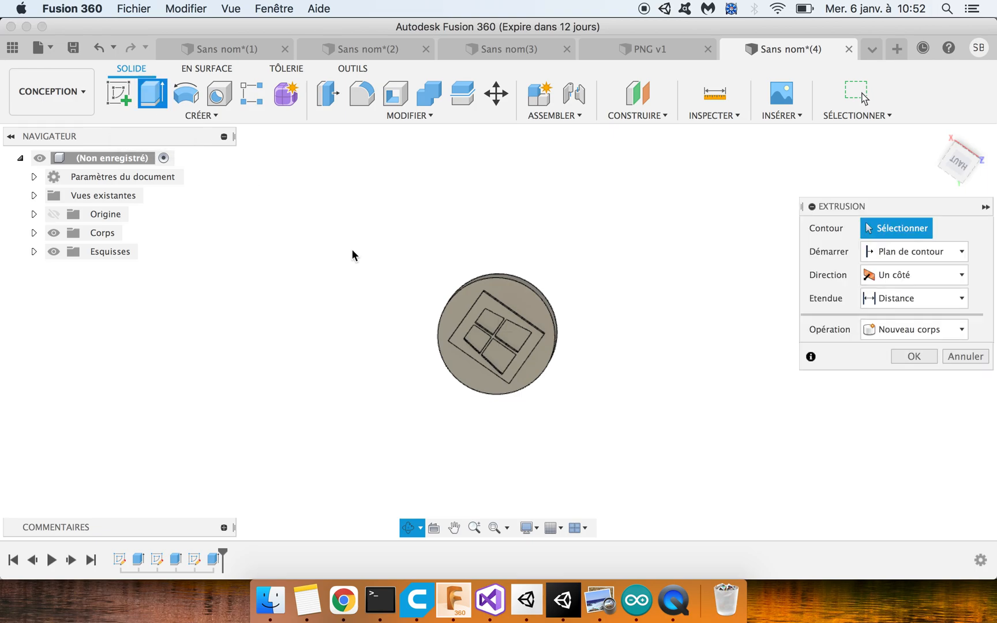
pyautogui.click(490, 308)
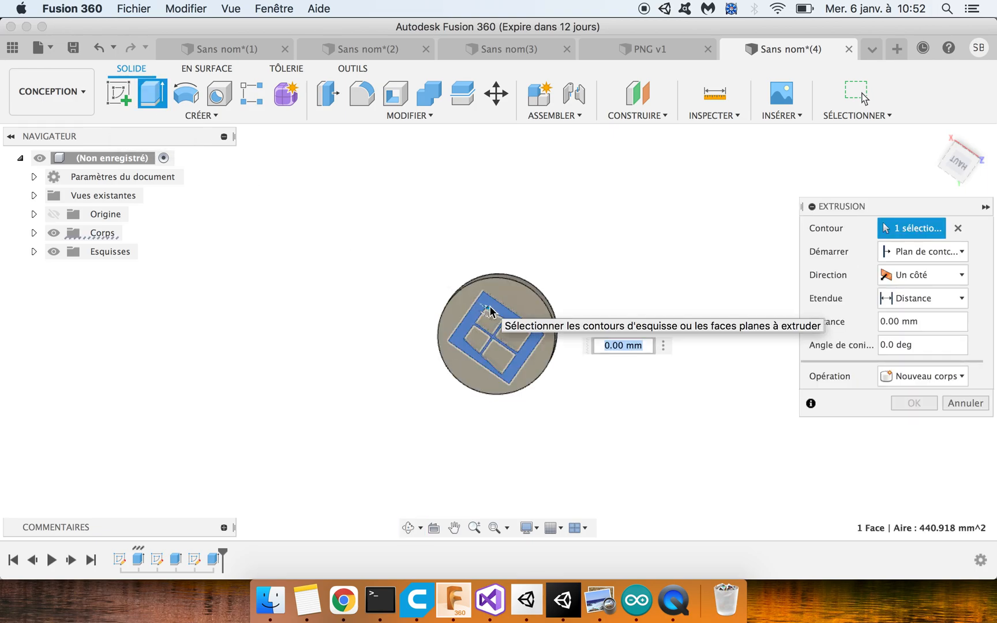
pyautogui.write('-5')
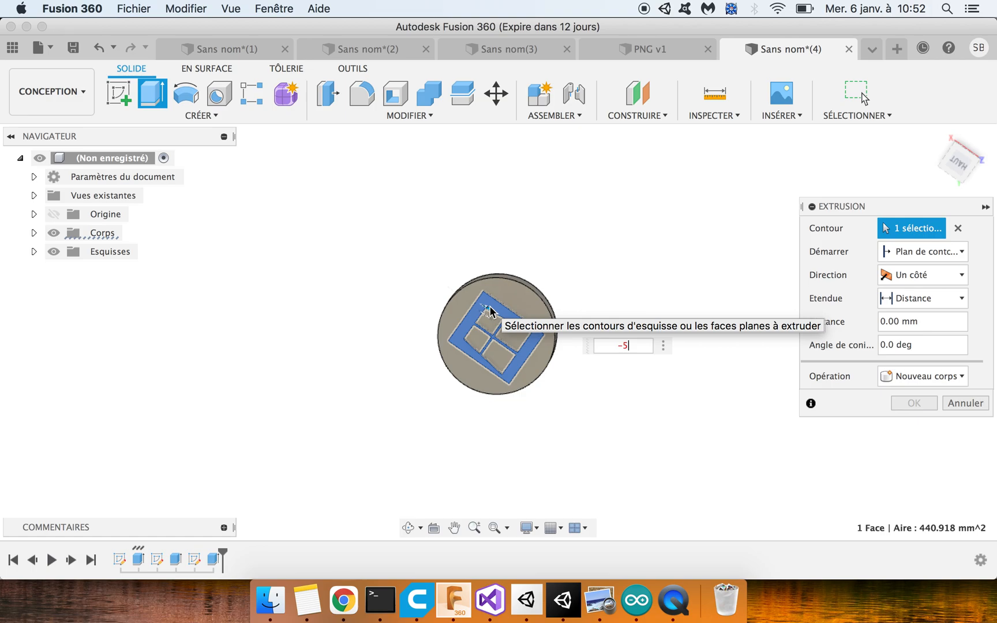
pyautogui.press('Return')
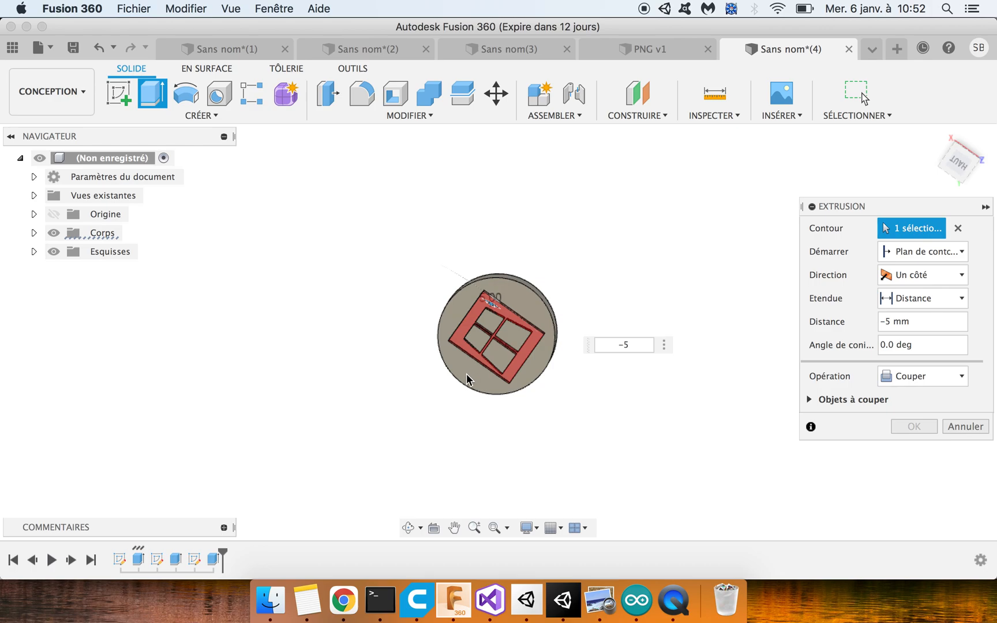
# Step: Inspect the disc's side and both faces, checking the recessed Windows frame and the Apple logo
pyautogui.click(411, 526)
pyautogui.moveTo(463, 398); pyautogui.dragTo(483, 358)
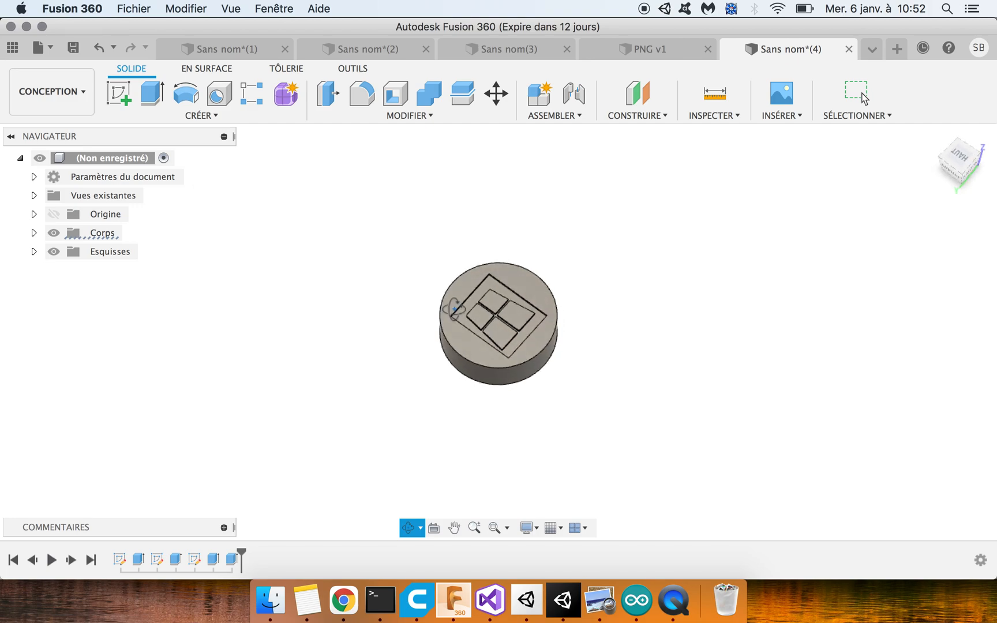
pyautogui.moveTo(456, 282); pyautogui.dragTo(469, 384)
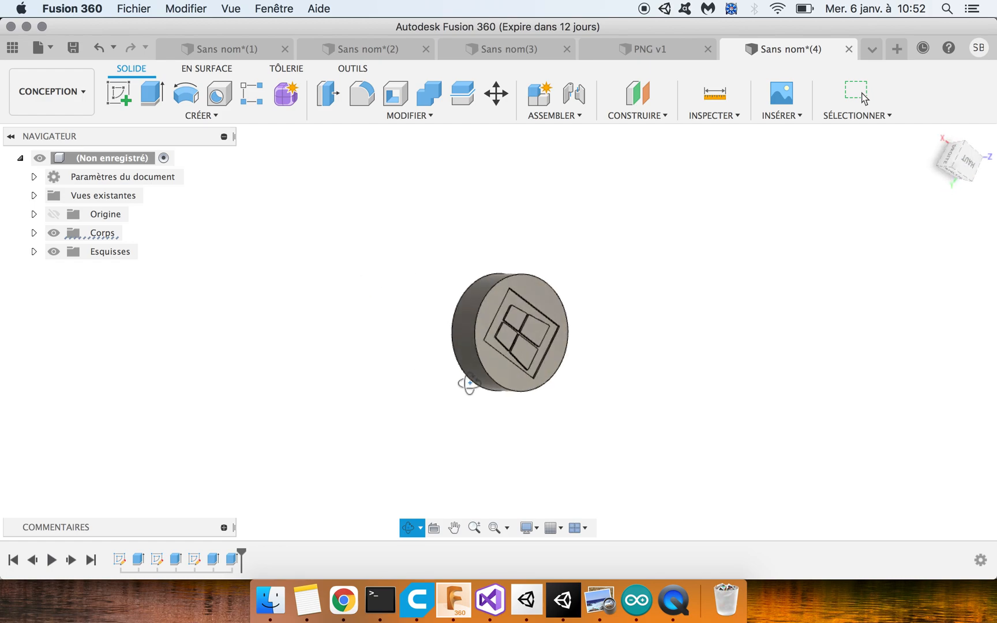
pyautogui.moveTo(564, 373); pyautogui.dragTo(550, 276)
pyautogui.moveTo(448, 263); pyautogui.dragTo(389, 160)
pyautogui.moveTo(545, 423); pyautogui.dragTo(535, 227)
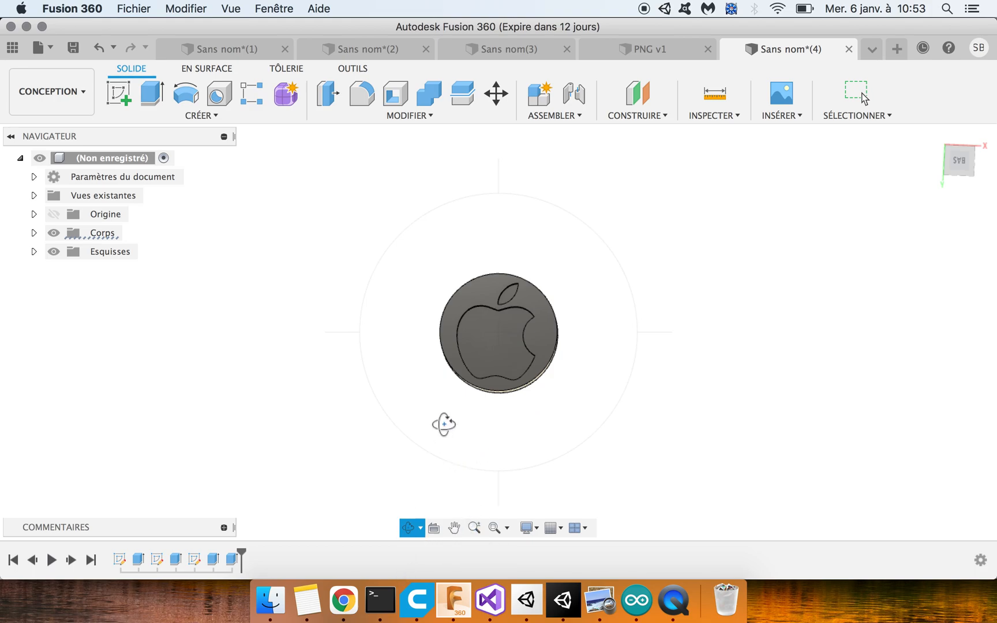
pyautogui.click(343, 601)
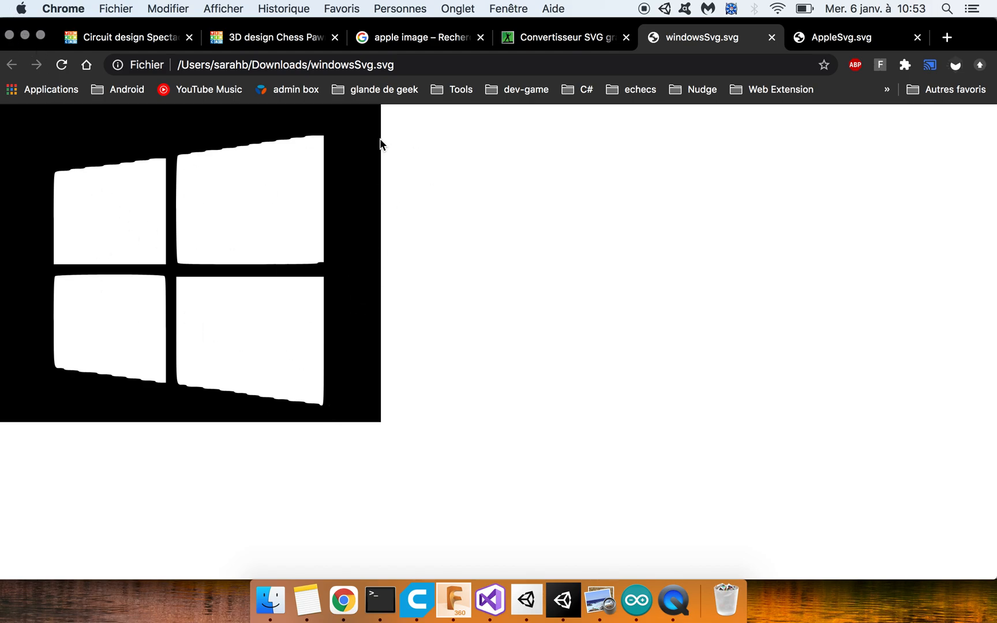
pyautogui.click(25, 36)
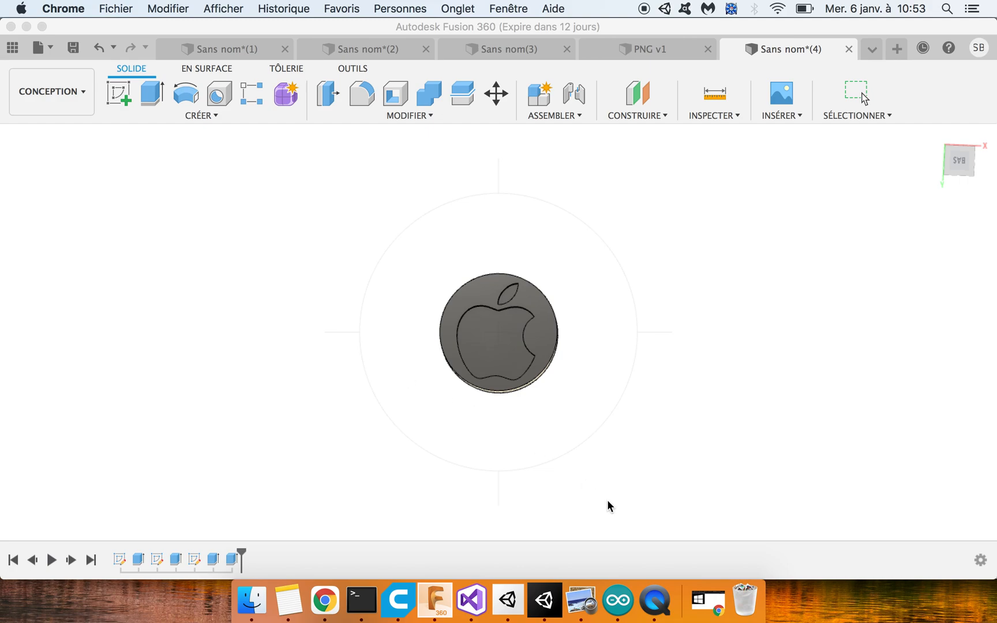
pyautogui.rightClick(651, 606)
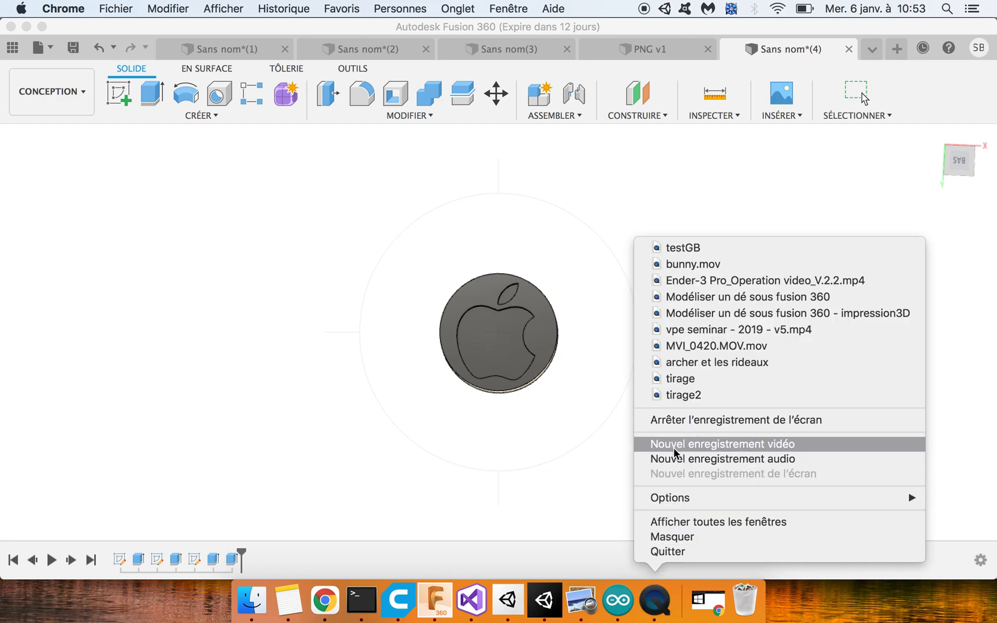